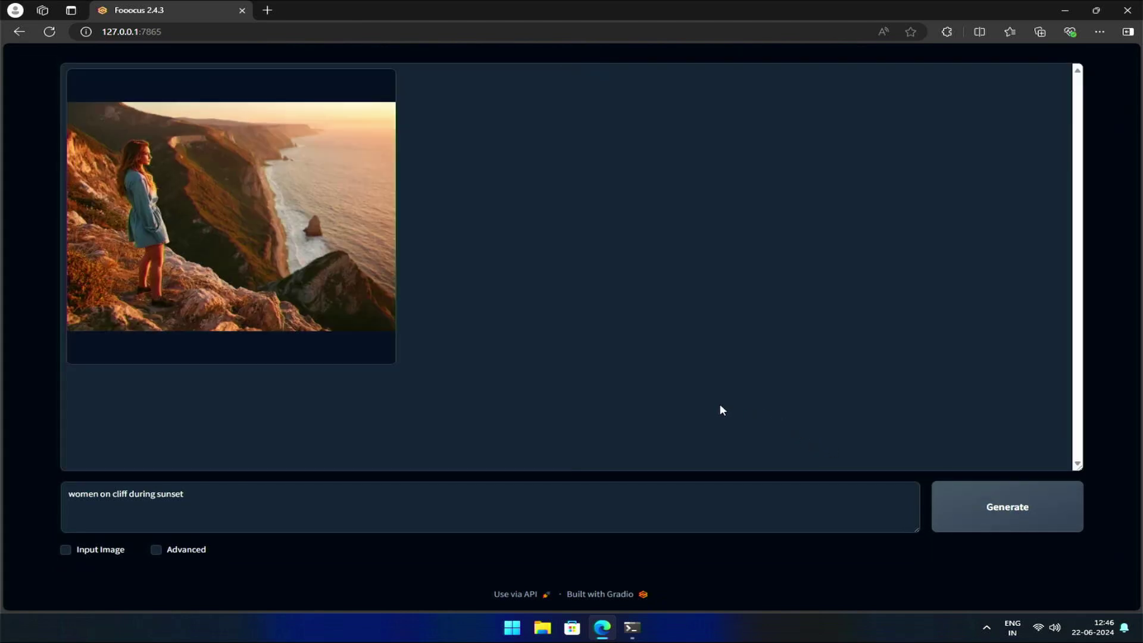
- Weight sunset to (sunset:1.3), generate, and enlarge the stronger-glow sunset image
click(268, 257)
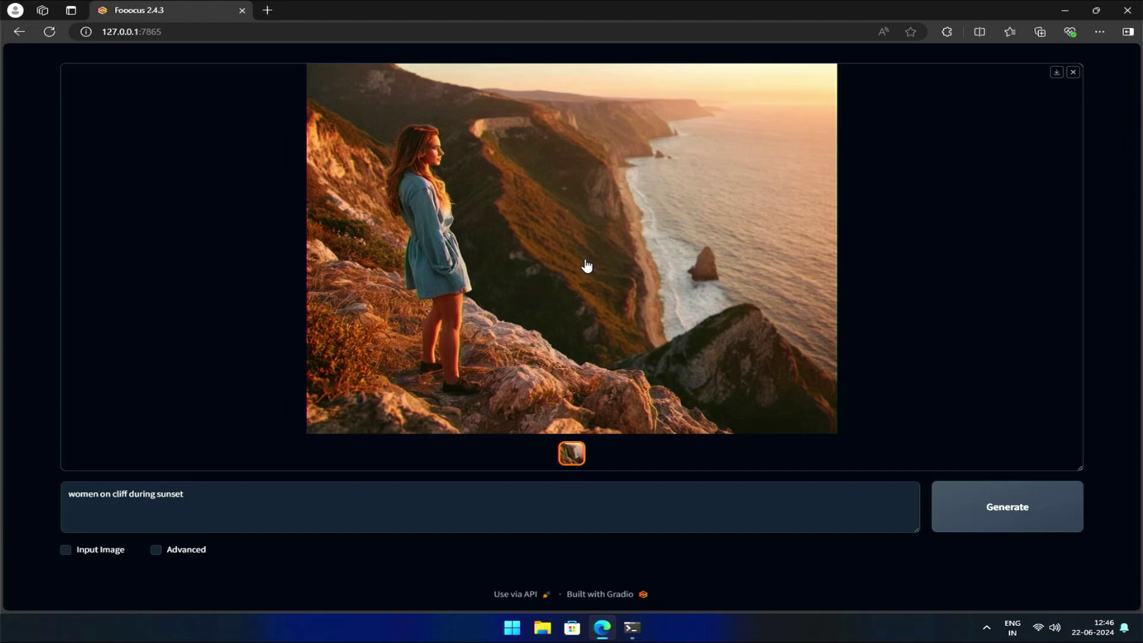
double_click(168, 495)
key(ctrl+Up)
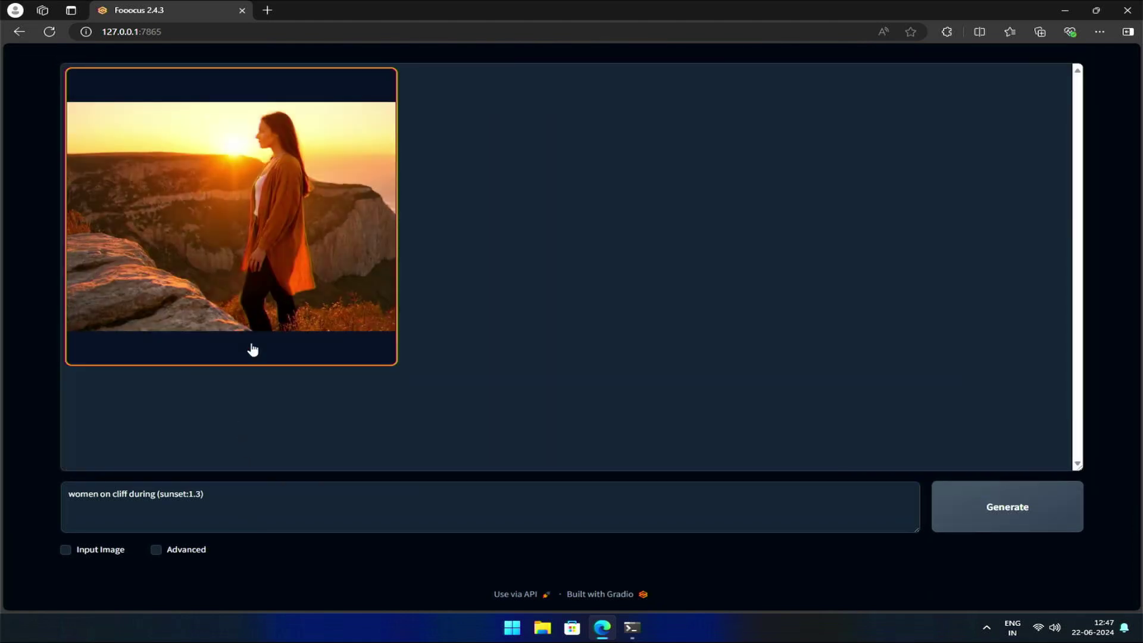
click(250, 347)
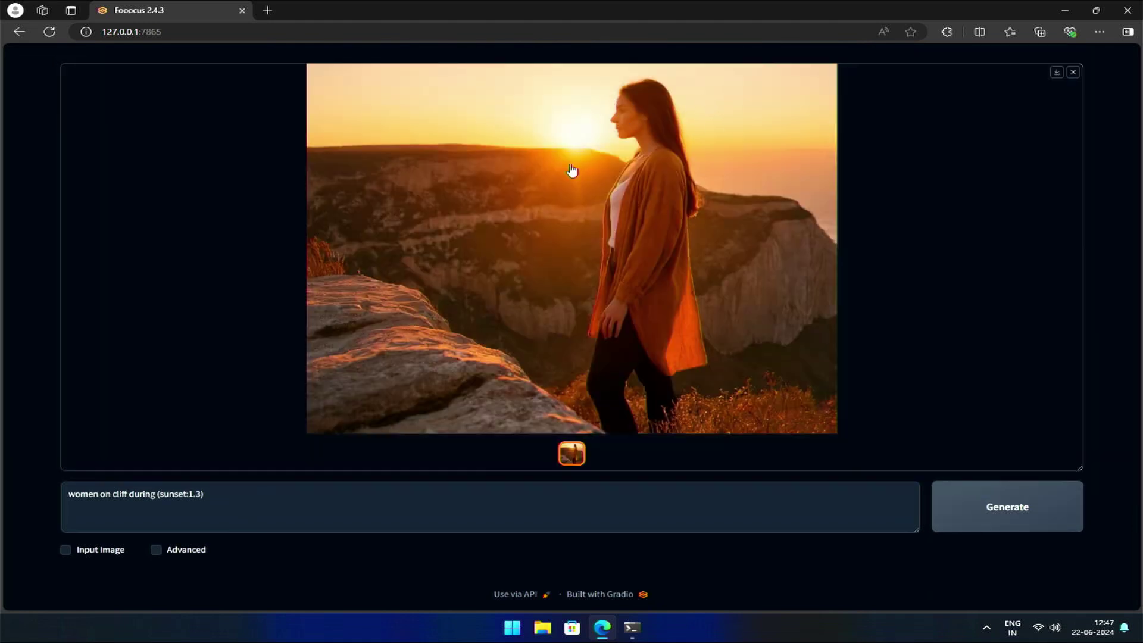
- Reduce sunset to (sunset:0.5), generate, and enlarge the dimmer image of the dark-coated woman
double_click(173, 493)
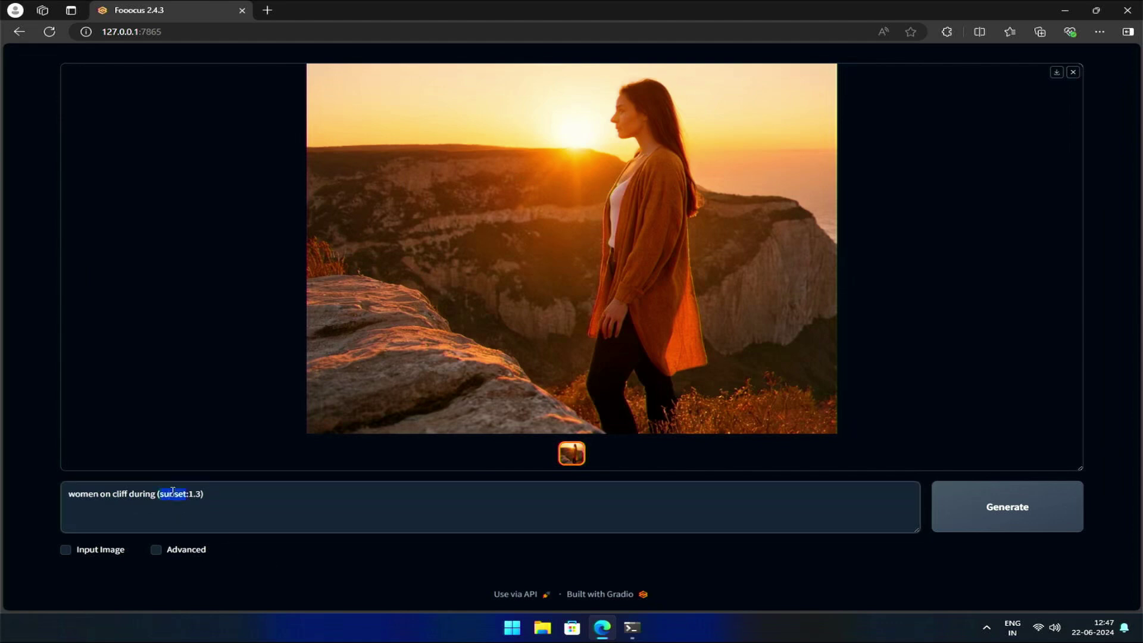
key(ctrl+Down)
key(ctrl+Down)
key(ctrl+Down)
key(ctrl+Down)
key(ctrl+Down)
key(ctrl+Down)
key(ctrl+Down)
key(ctrl+Down)
click(957, 508)
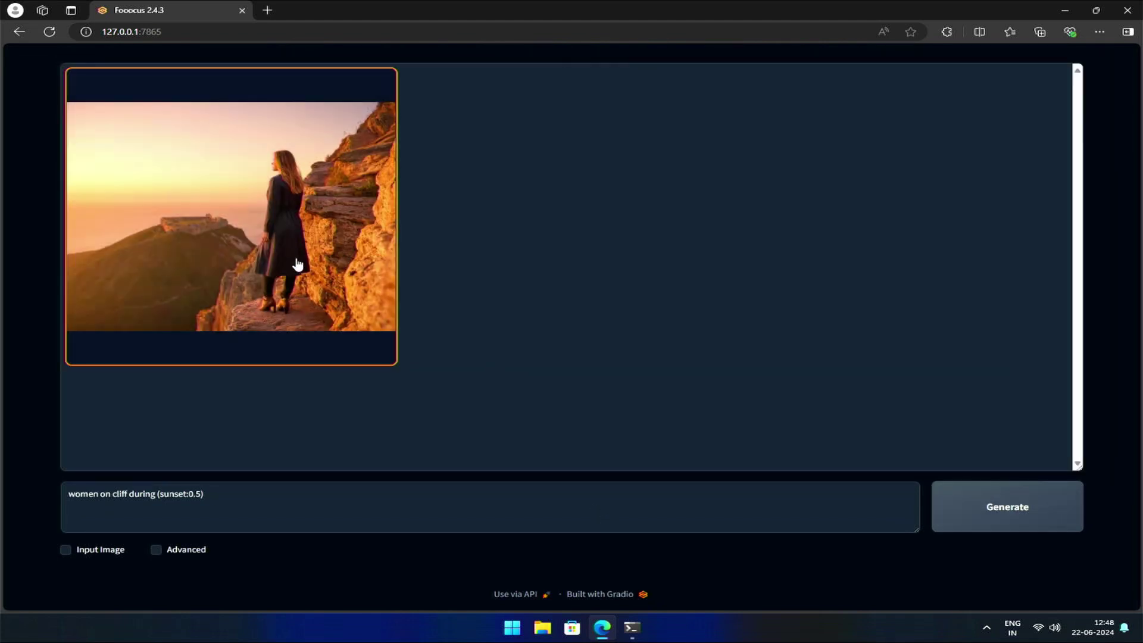
click(300, 265)
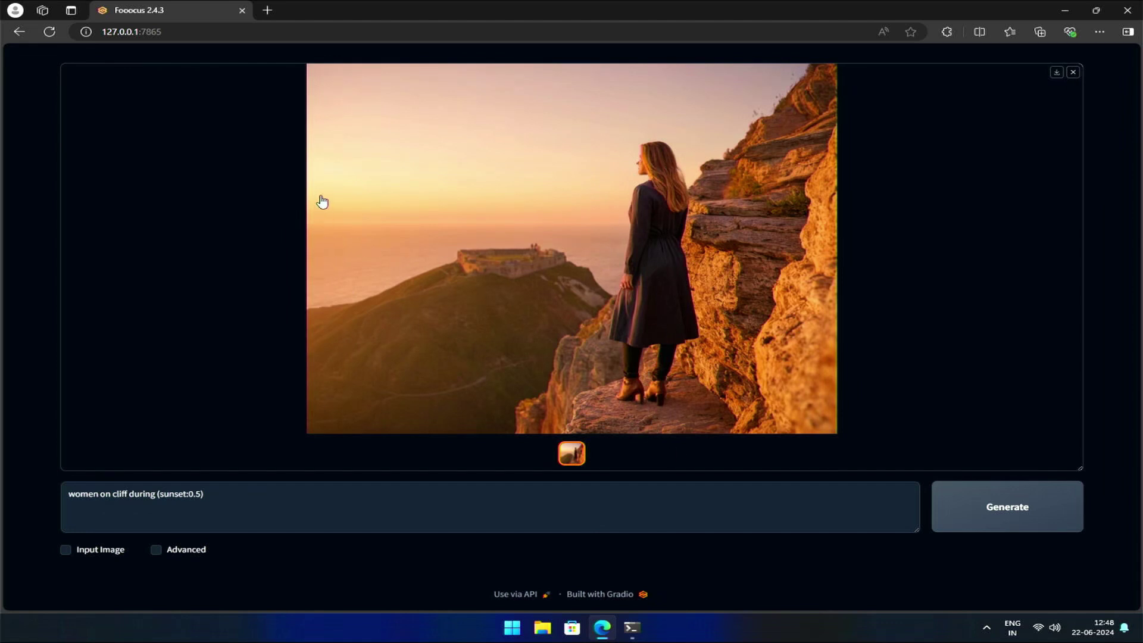
- Weight cliff to (cliff:1.5), generate, and enlarge the woman seated on grassy sea cliffs
double_click(119, 494)
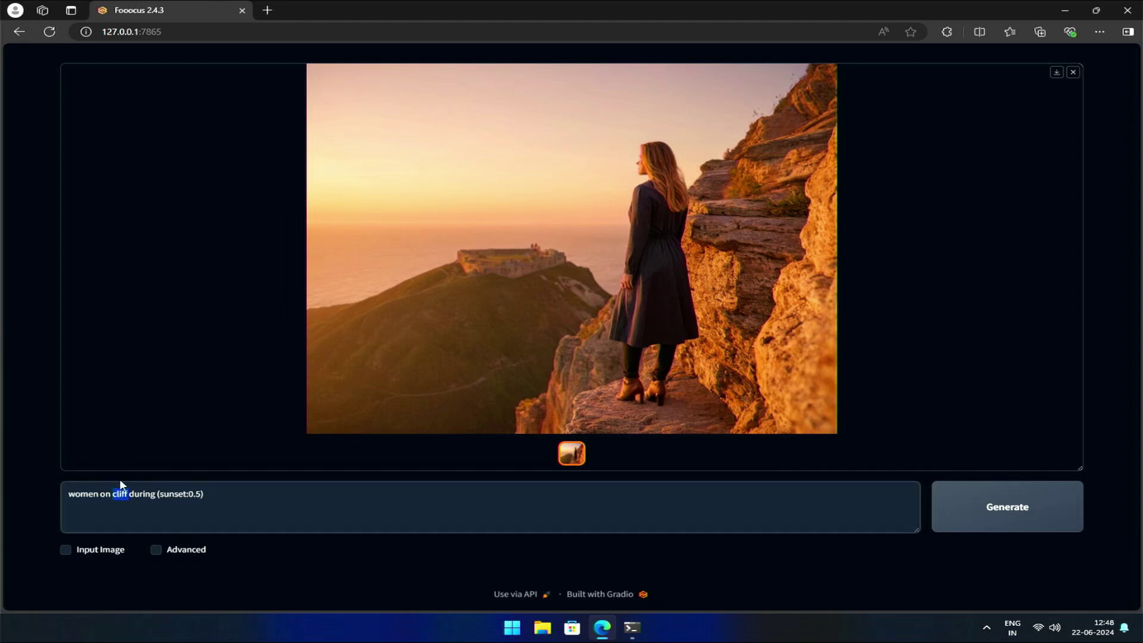
key(ctrl+Up)
key(ctrl+Up)
click(960, 495)
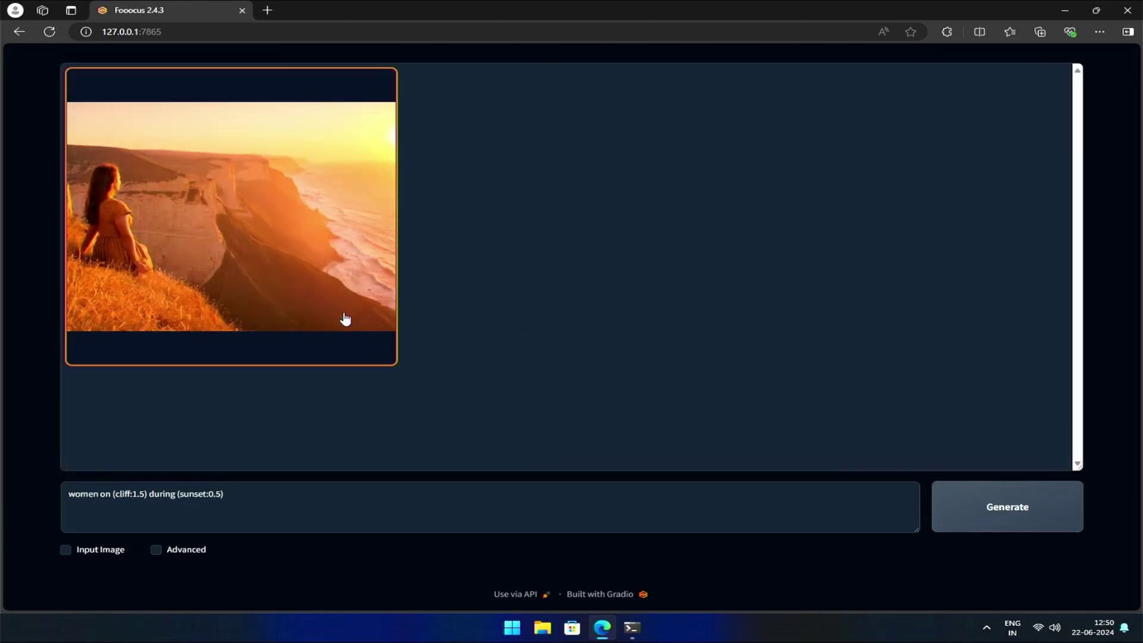
click(344, 319)
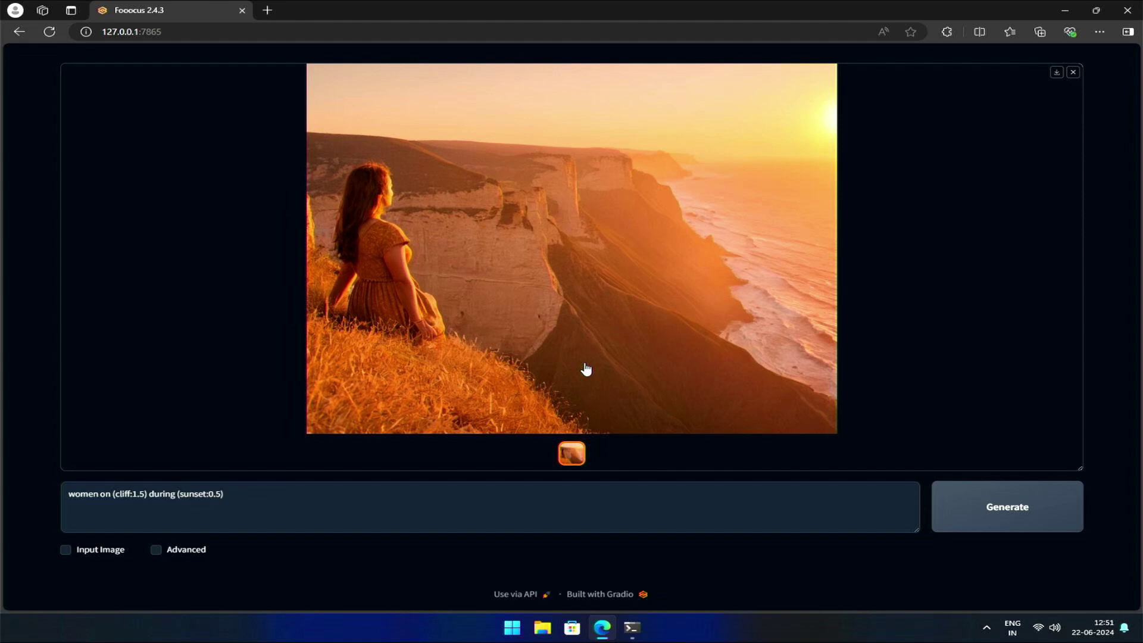
- Insert 'wearing necklace' after women, generate, and view the gold-necklace portrait full size
click(97, 494)
text(wear)
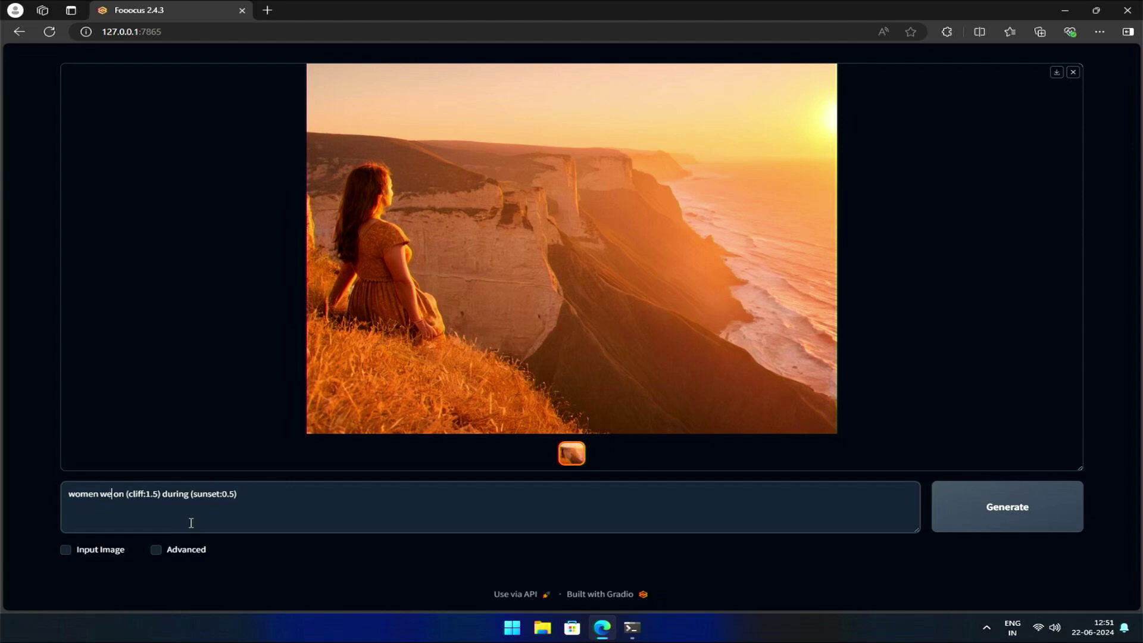
text(ing ne)
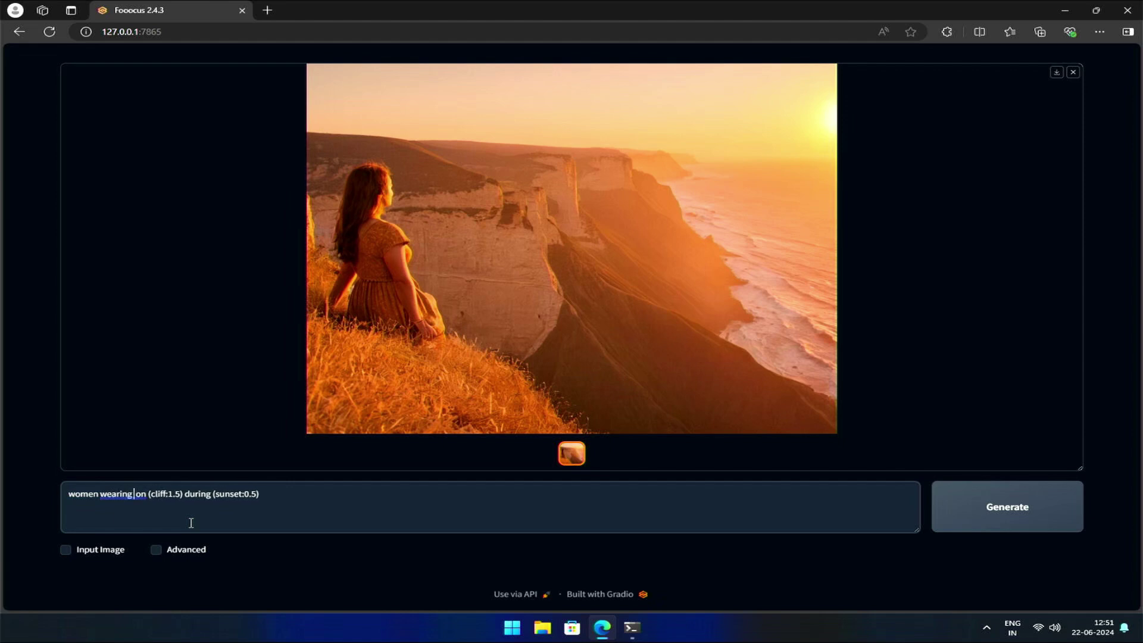
text(ckla)
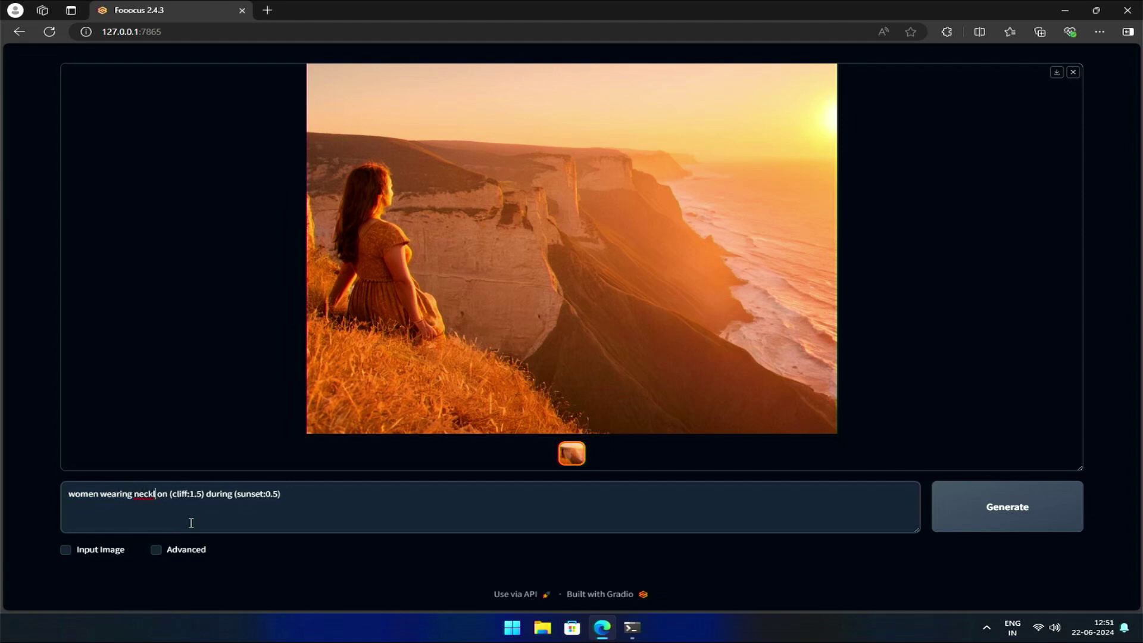
text(ce)
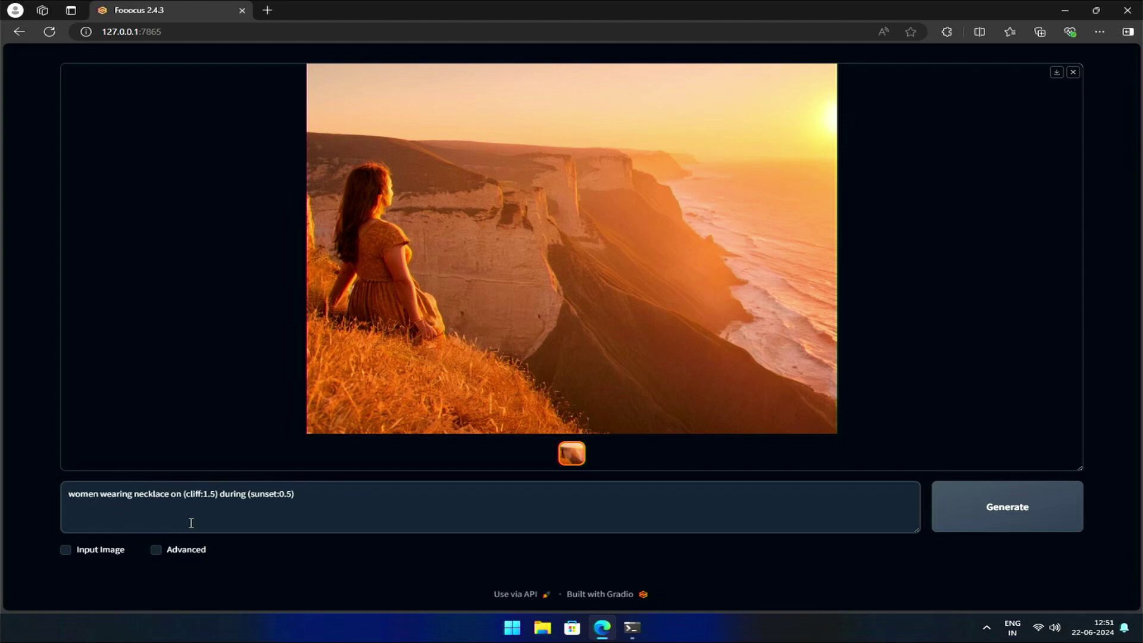
click(977, 503)
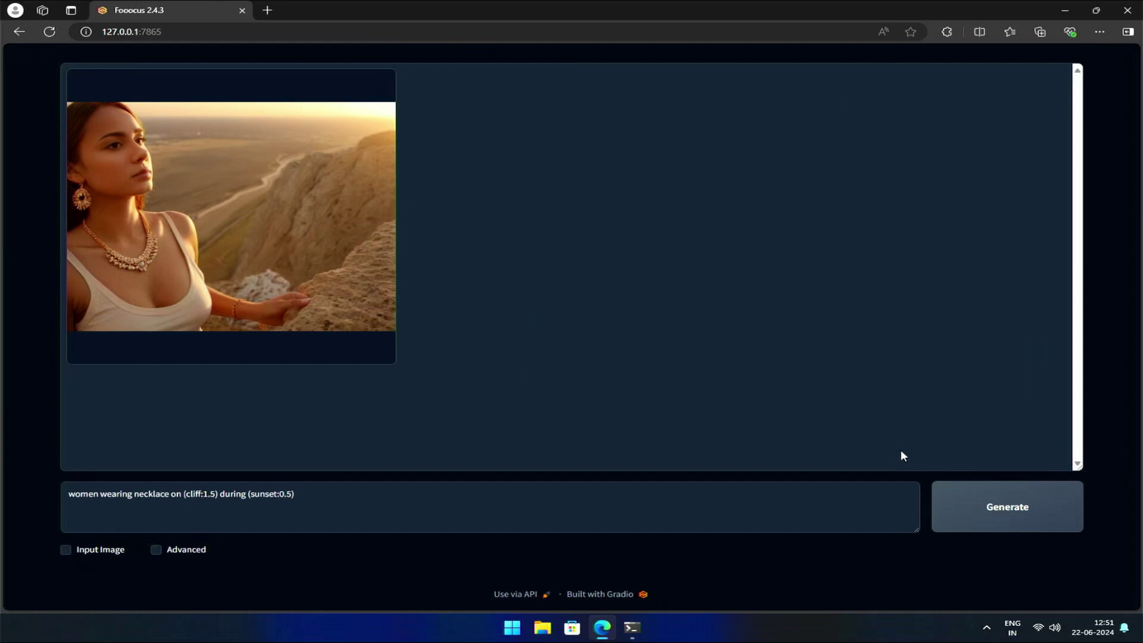
click(302, 314)
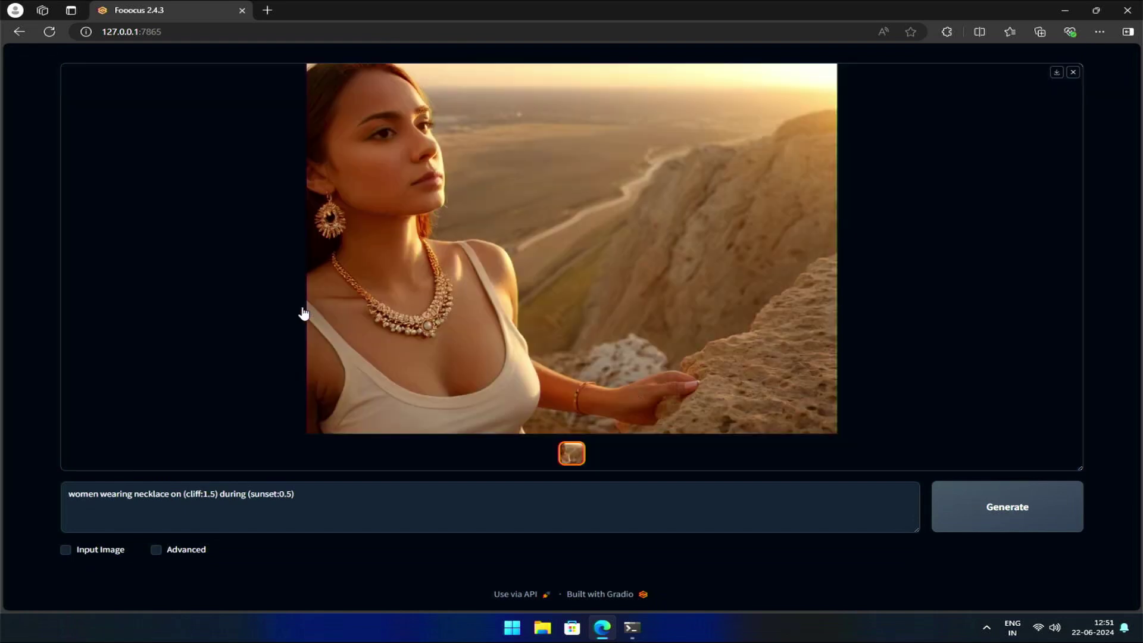
click(401, 314)
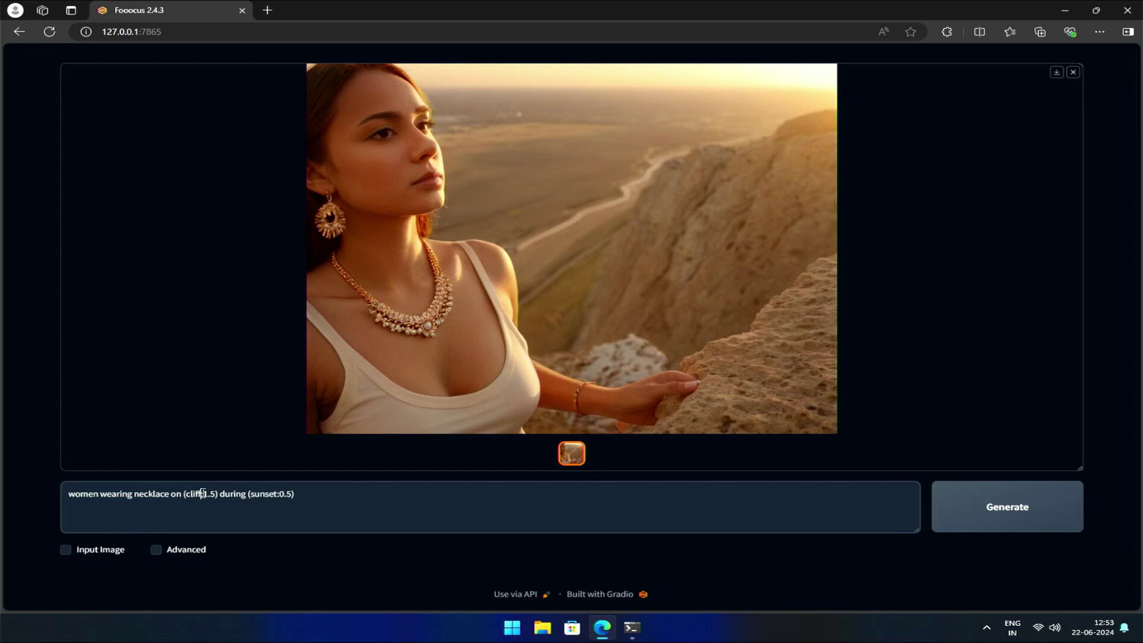
- Return cliff to plain text, weight necklace to 1.6, and view the turquoise-pendant close-up full screen
double_click(203, 493)
key(ctrl+Down)
key(ctrl+Down)
key(ctrl+Down)
key(ctrl+Down)
key(ctrl+Down)
key(Left)
key(Left)
key(Left)
key(Left)
key(Left)
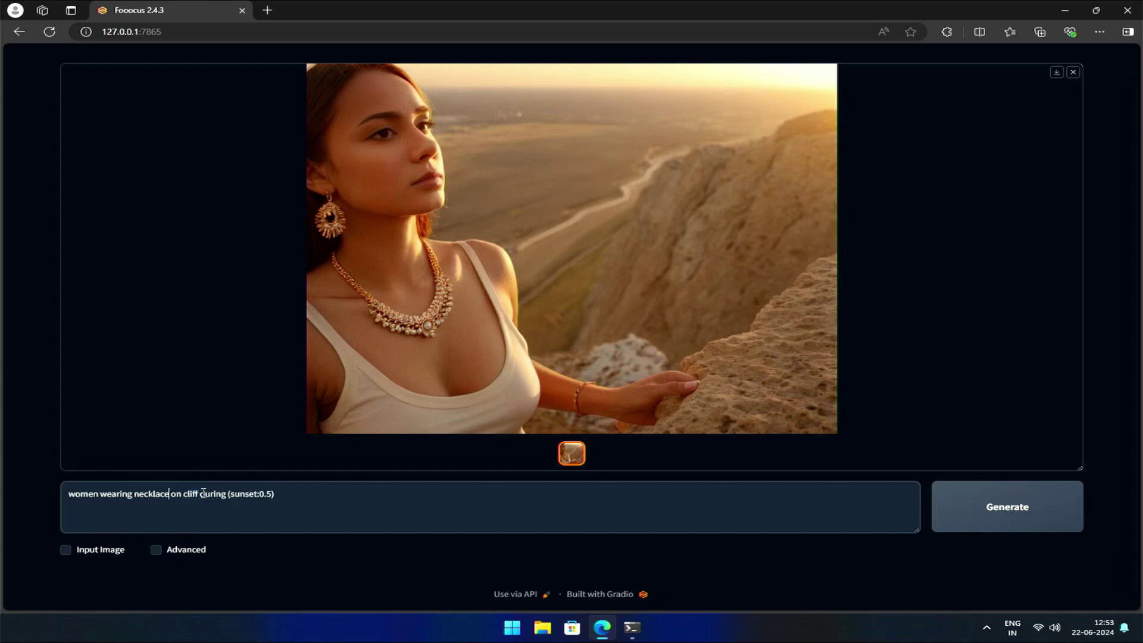
key(shift+Left)
key(shift+Left)
key(shift+Left)
key(shift+Left)
key(shift+Left)
key(shift+Left)
key(shift+Left)
key(shift+Left)
key(ctrl+Up)
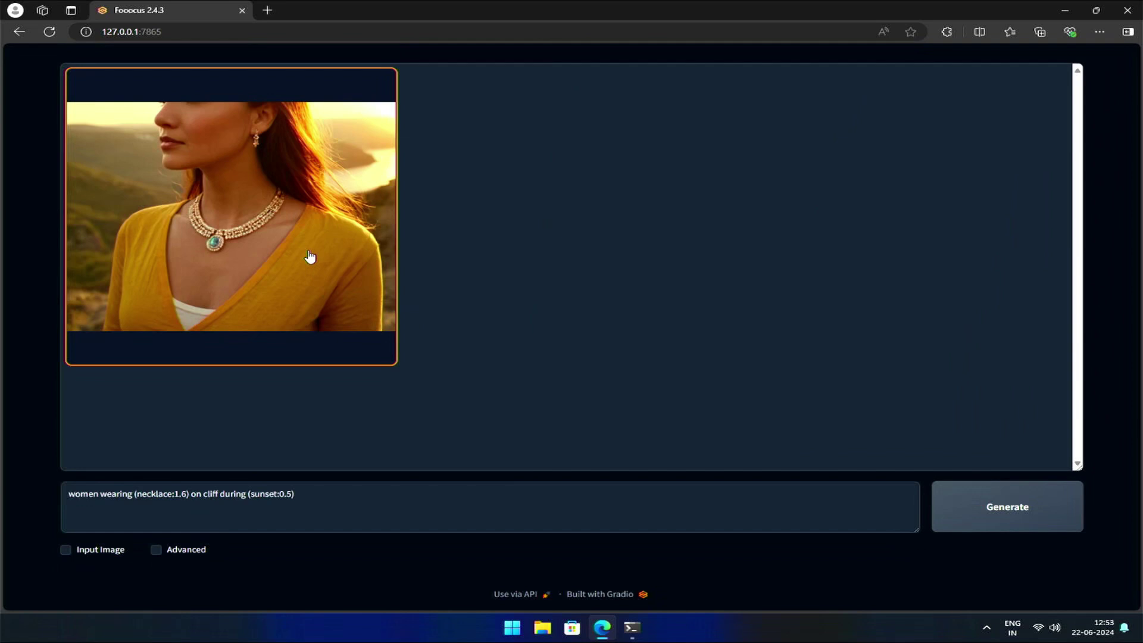
click(309, 257)
click(577, 269)
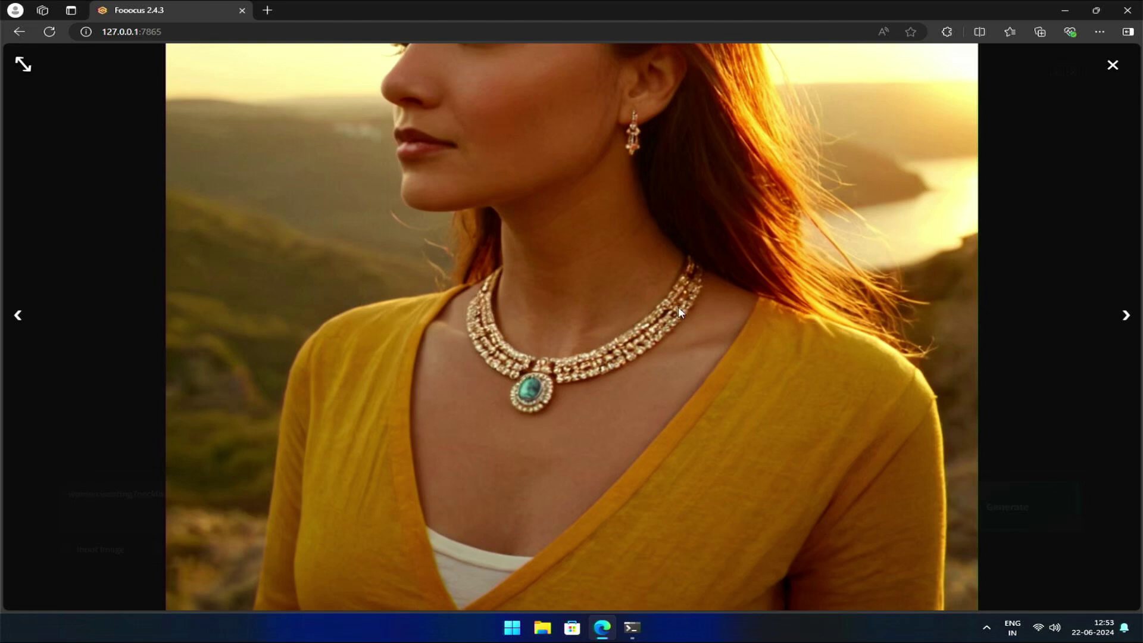
- Replace the prompt with 'traveler near waterfall', fixing the 'water fall' typo
click(590, 322)
click(314, 501)
key(ctrl+a)
text(traveler near )
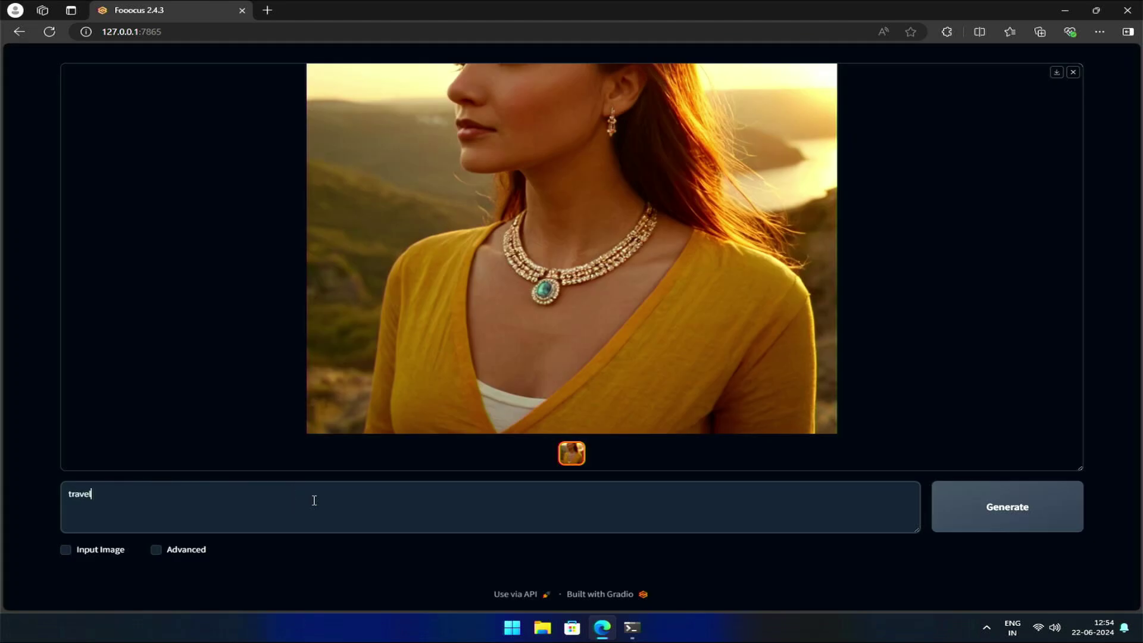
text(water fall)
key(Left)
key(Left)
key(BackSpace)
- Generate with Ctrl+Enter and view the backpacker-before-waterfall image full screen
key(ctrl+Return)
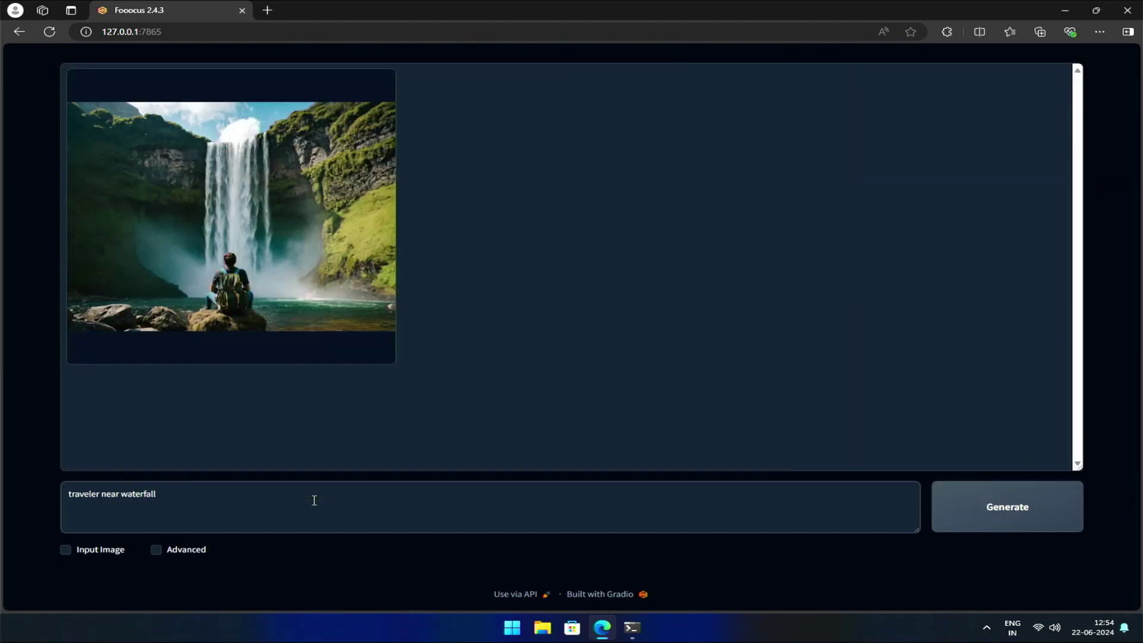
click(341, 303)
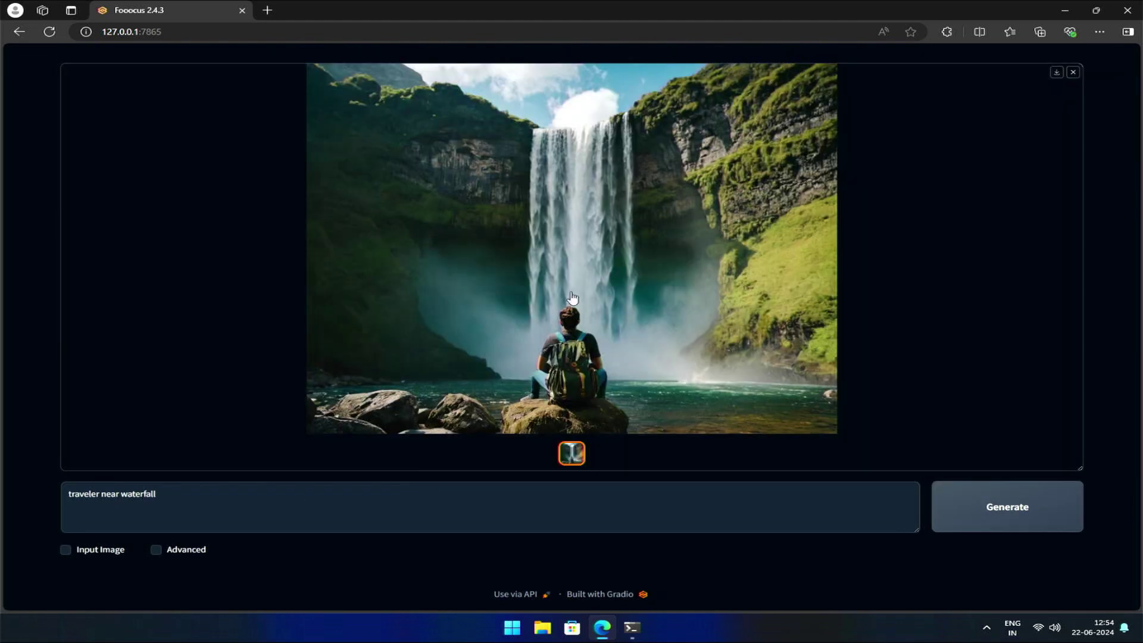
click(599, 289)
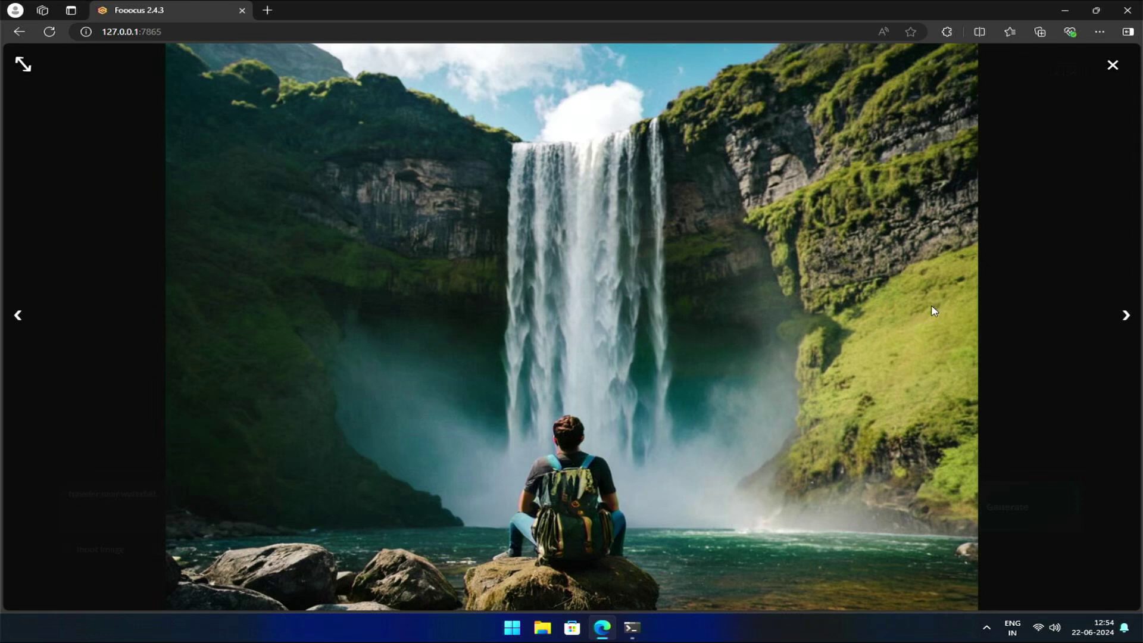
click(1057, 370)
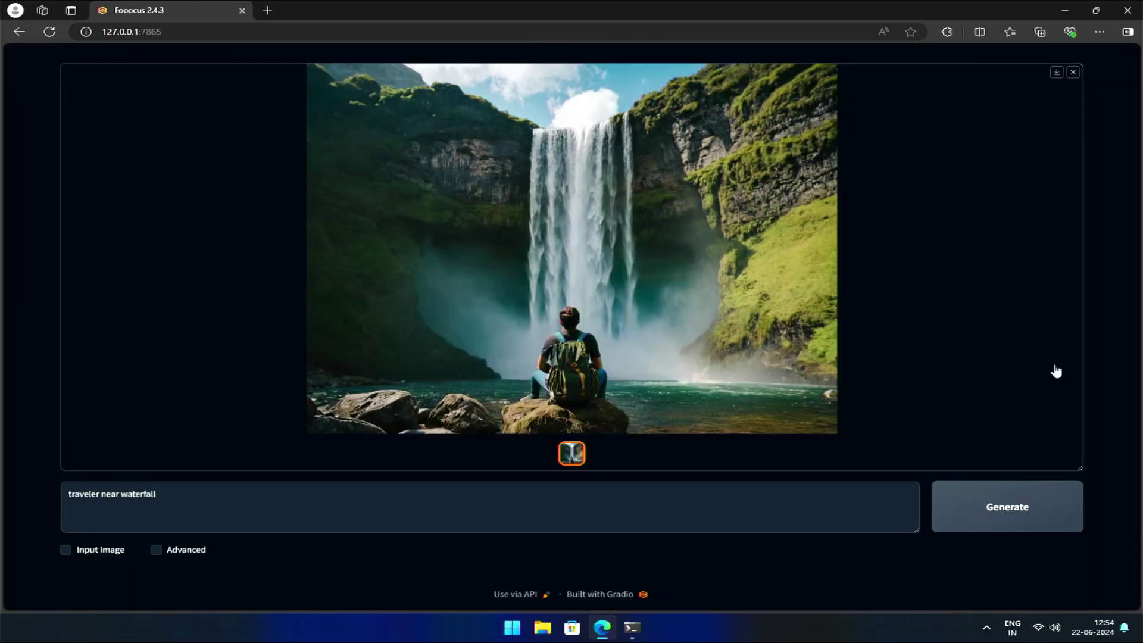
- Enable Advanced settings and drag the Guidance Scale slider up from its default of 4
click(157, 550)
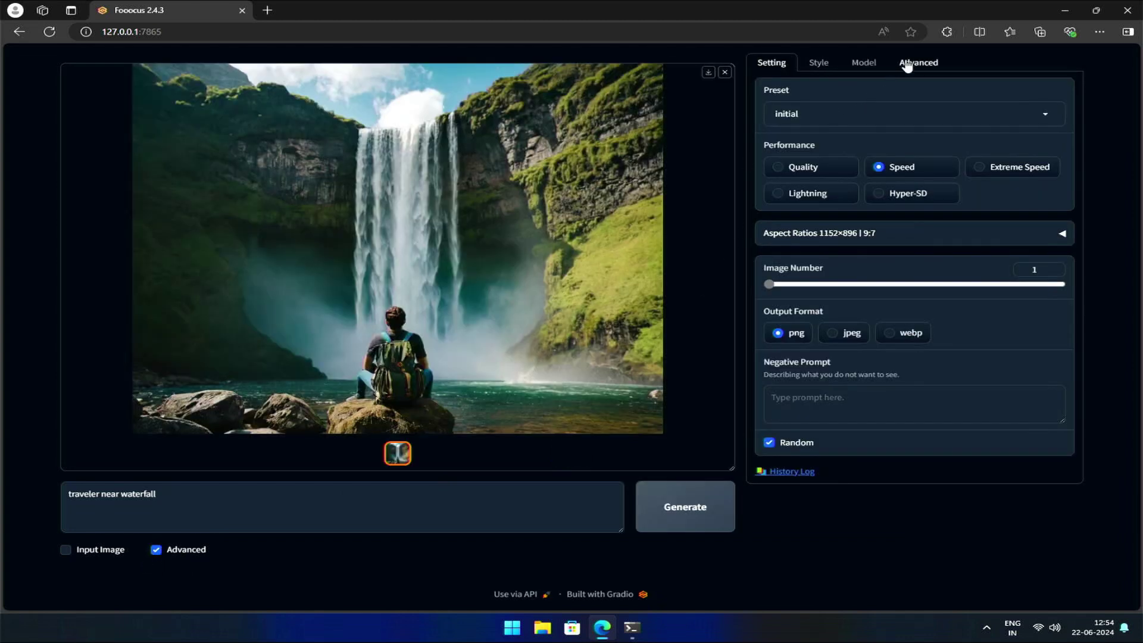
click(907, 63)
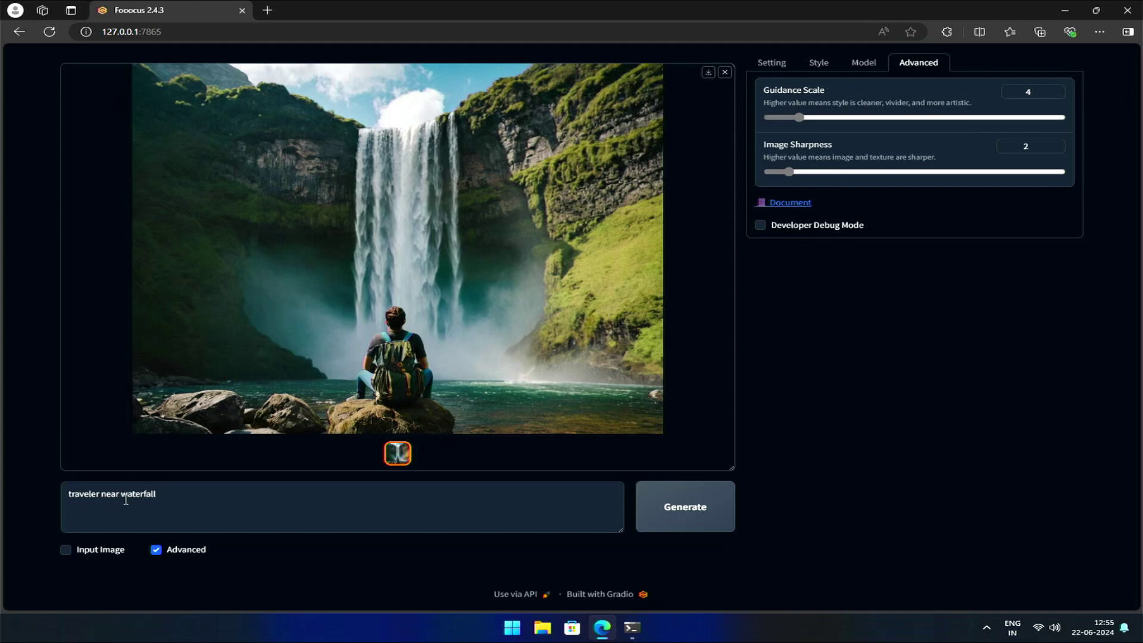
click(155, 500)
drag(889, 102, 970, 111)
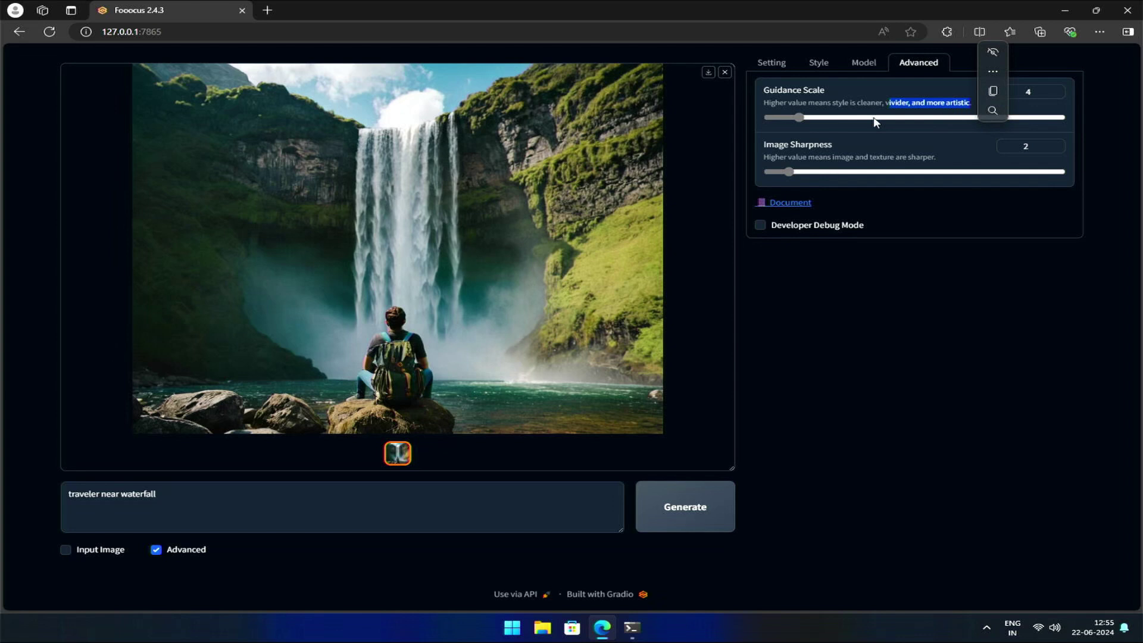
click(857, 118)
drag(856, 119, 831, 119)
- Set Guidance Scale to 7, generate, and view the twin-waterfall image full screen
click(1056, 95)
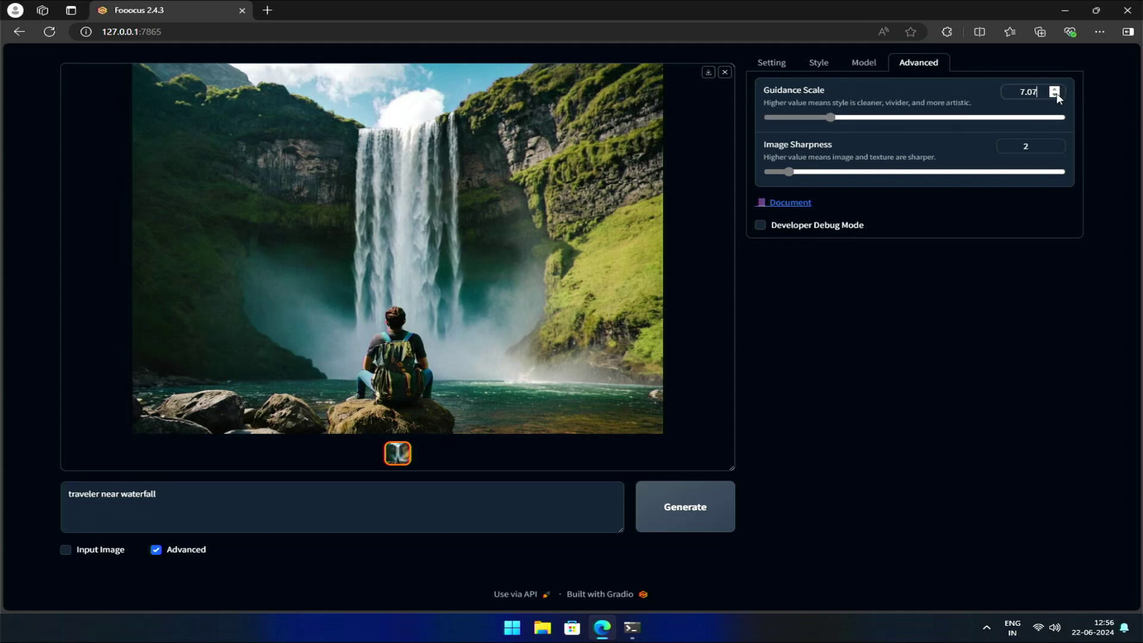
click(1057, 95)
click(1055, 94)
click(669, 510)
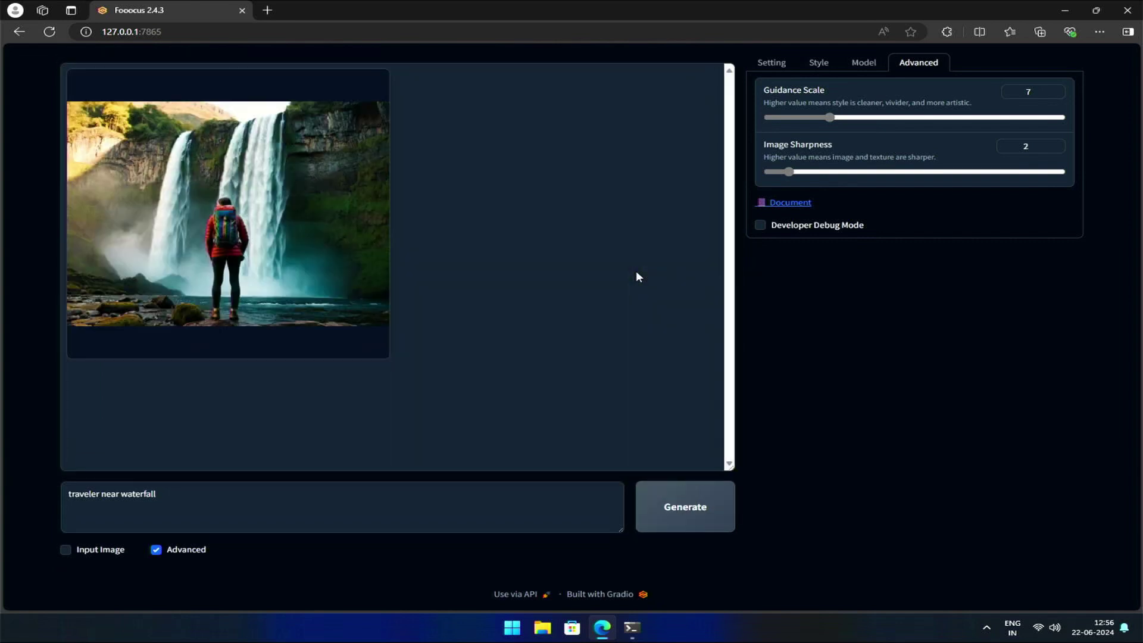
click(306, 250)
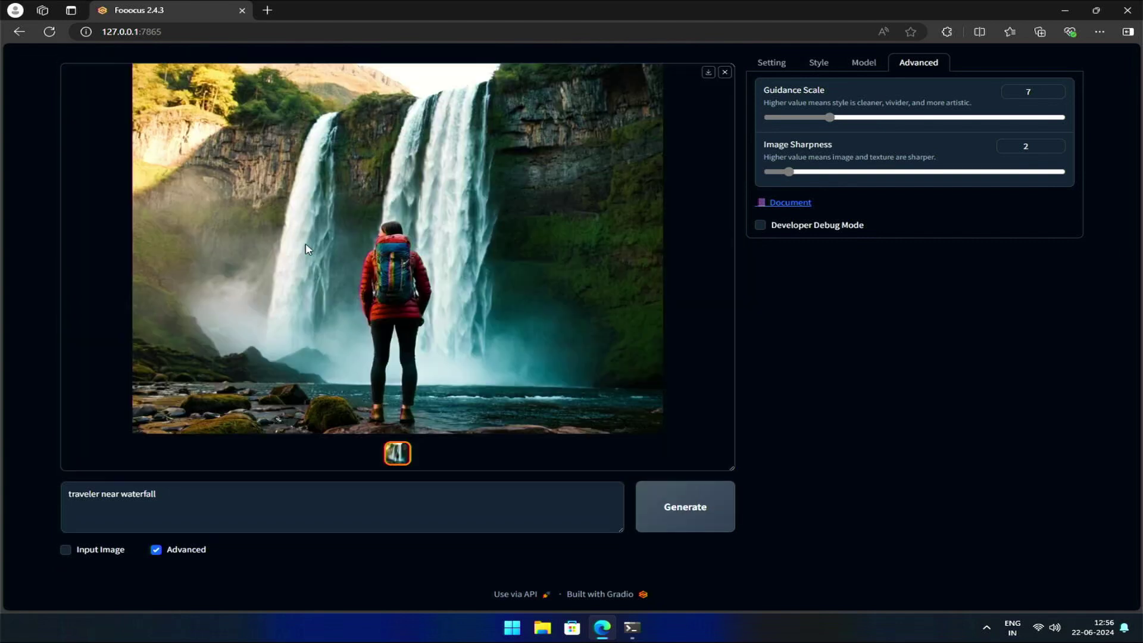
click(493, 281)
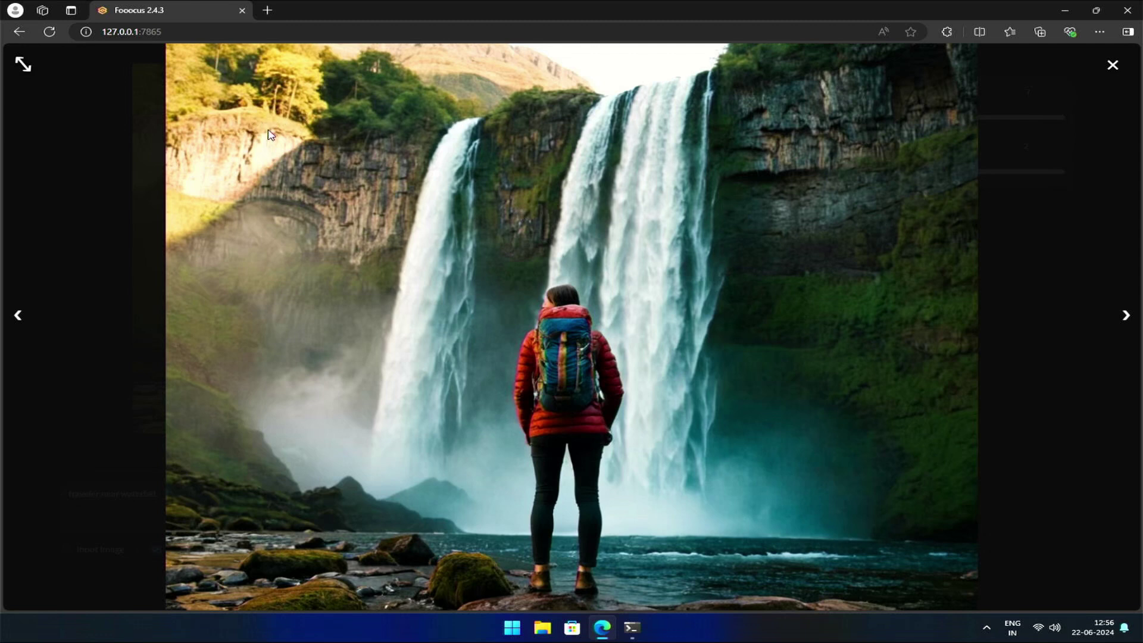
- Raise Guidance Scale to 26.07, generate, and view the vivid waterfall image full screen
click(1092, 120)
drag(966, 118, 996, 117)
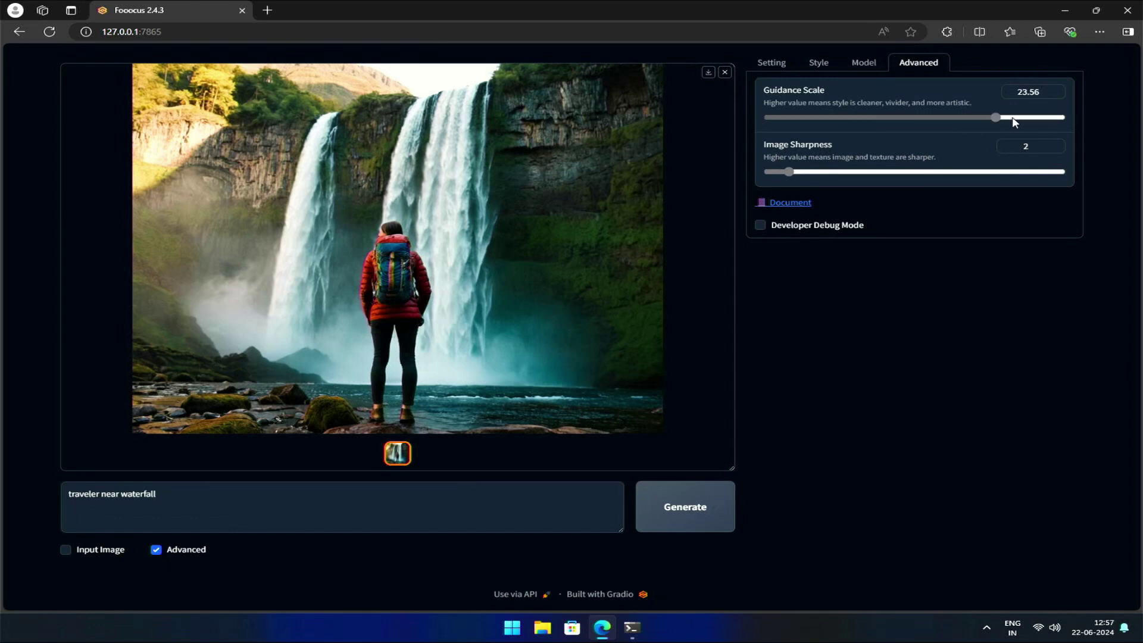
click(1021, 118)
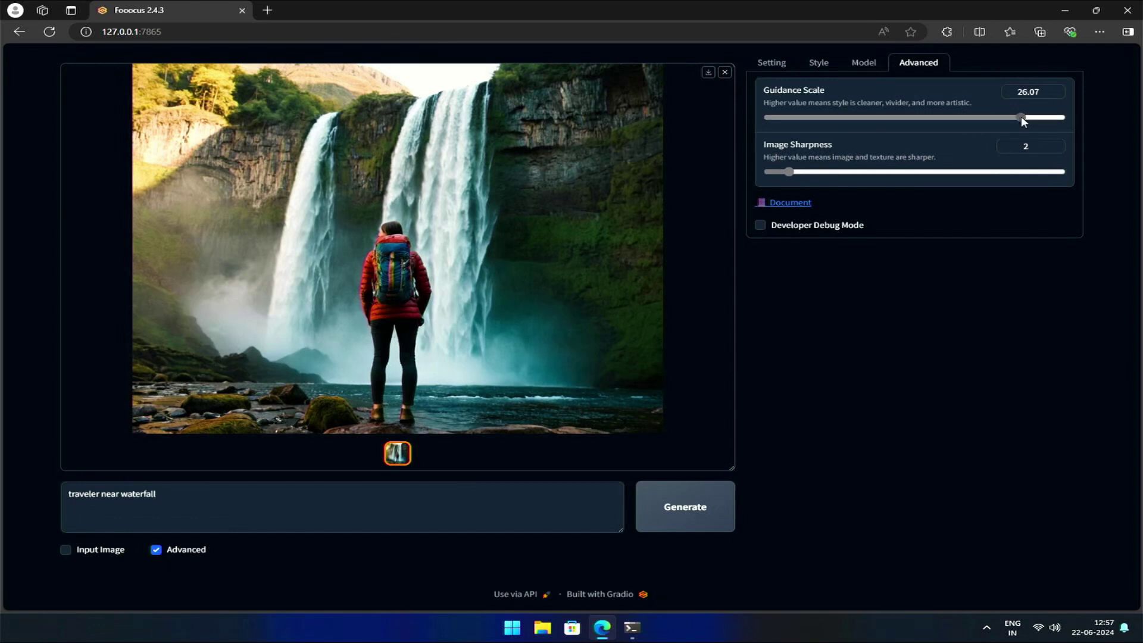
click(704, 520)
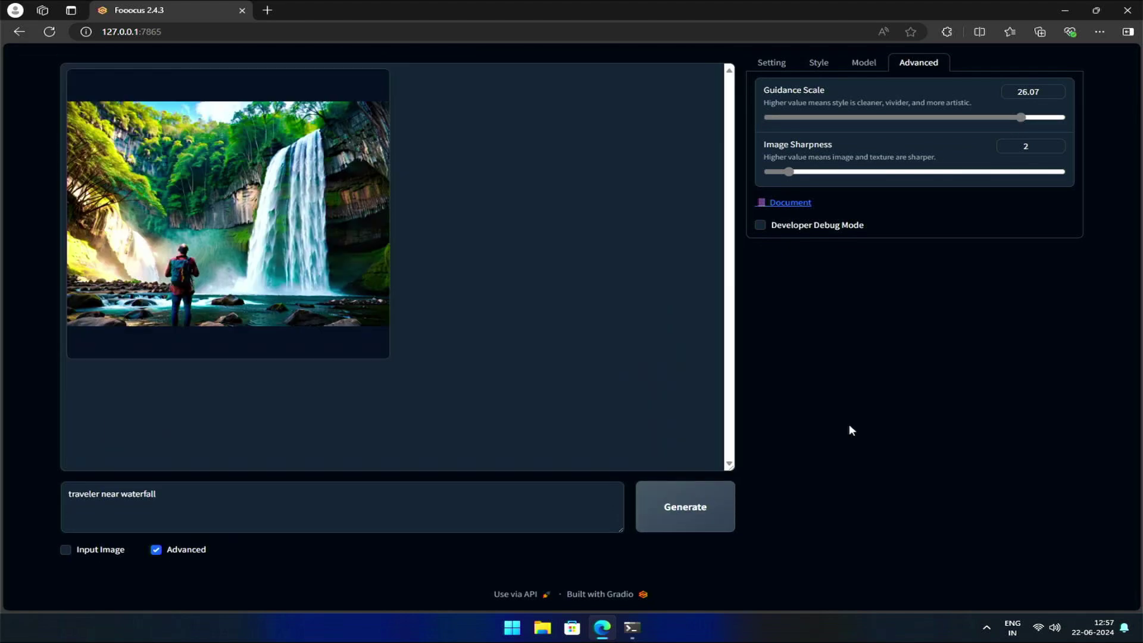
click(323, 246)
click(425, 253)
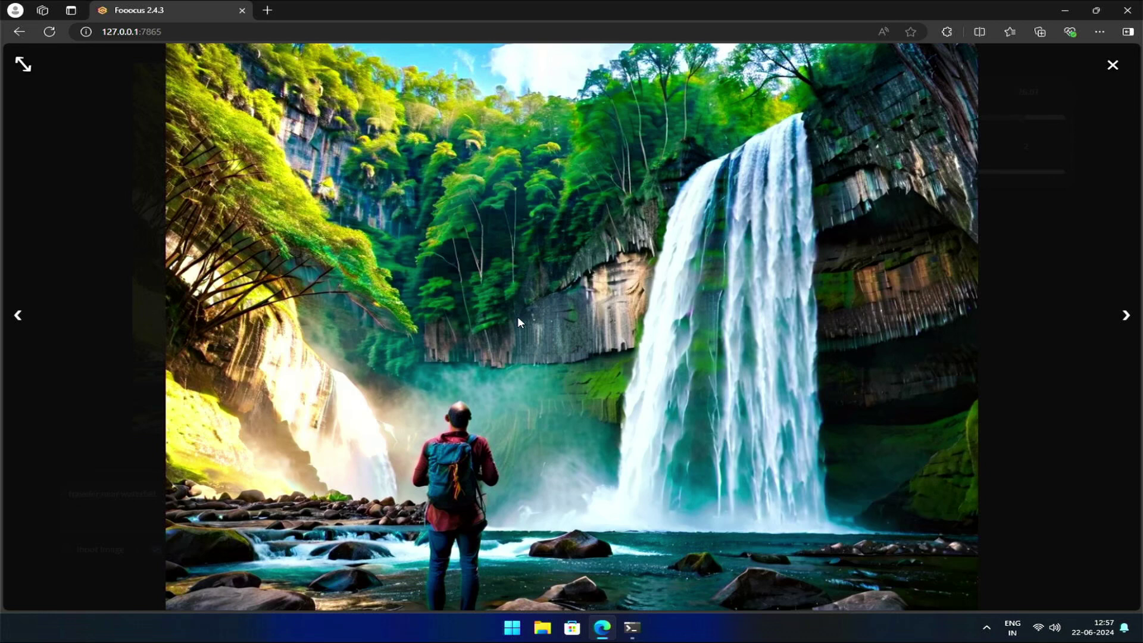
- Close the viewer and lower Guidance Scale to just under 4
click(1111, 67)
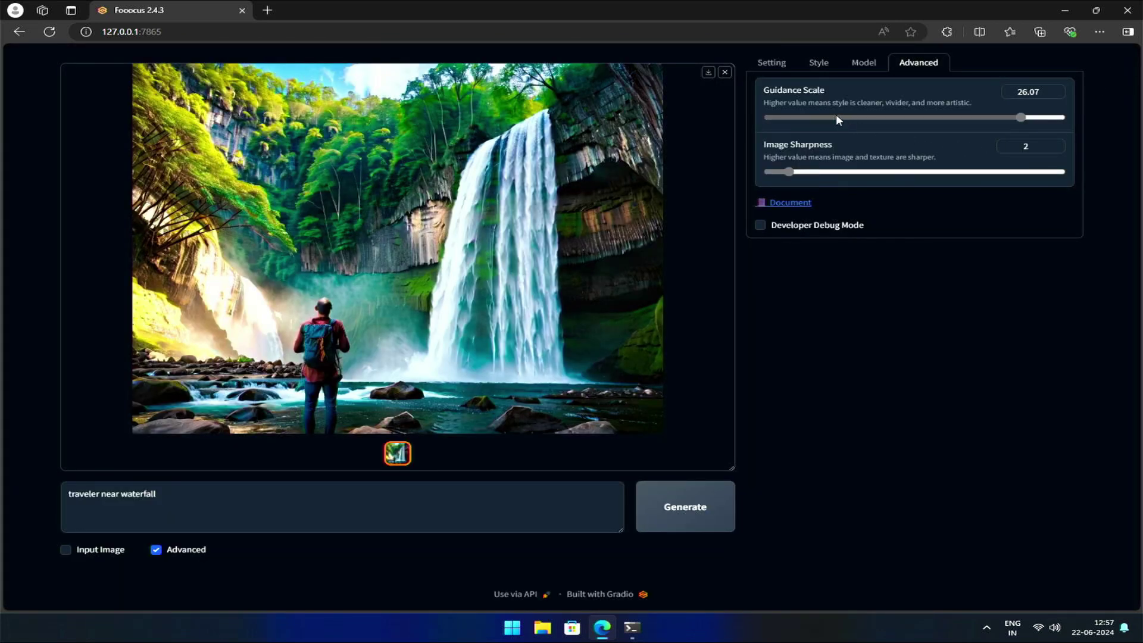
click(813, 117)
drag(808, 116, 800, 117)
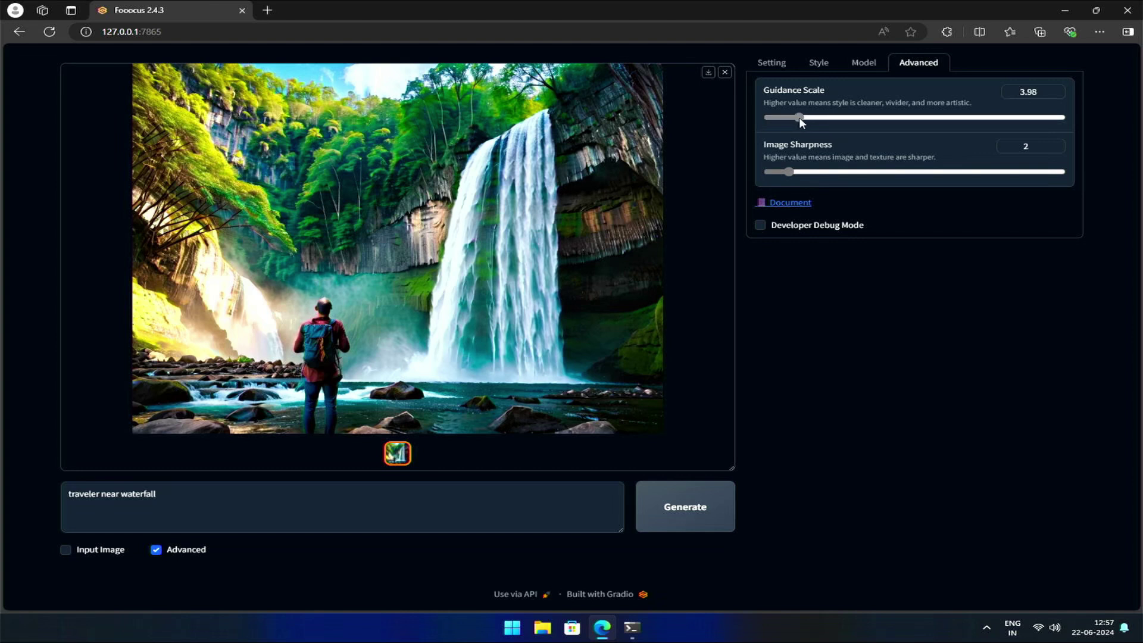
- Enter 4 directly in the Guidance Scale box
click(1060, 90)
key(BackSpace)
key(BackSpace)
key(BackSpace)
key(BackSpace)
text(4)
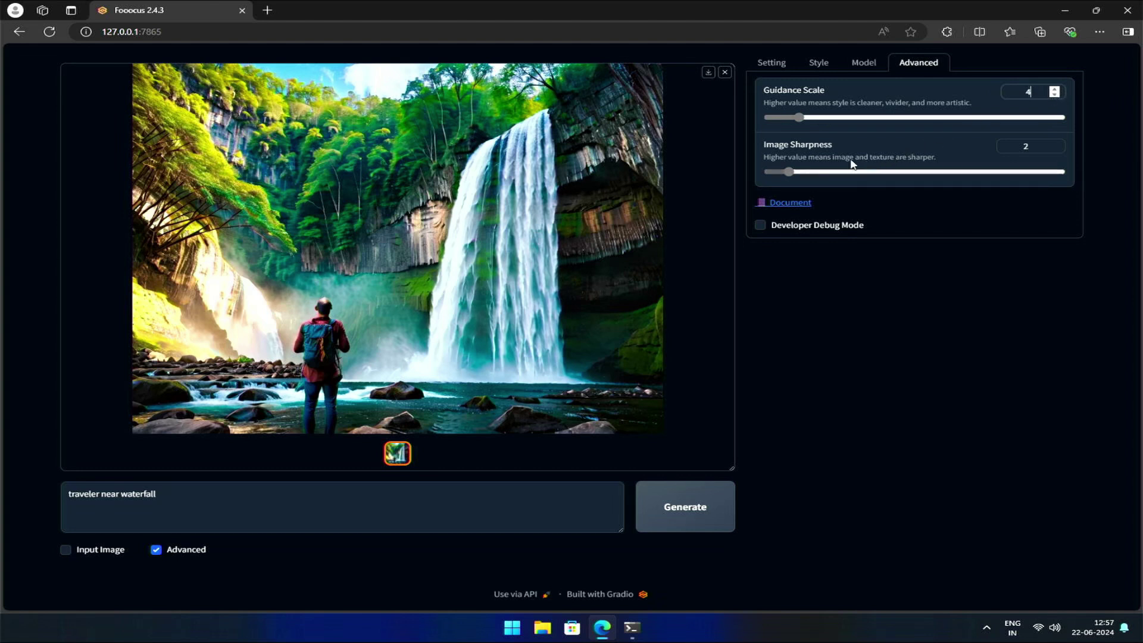
- Raise Image Sharpness to 26.846 and generate a sharper image of the backpacker in a gorge
drag(835, 158, 933, 160)
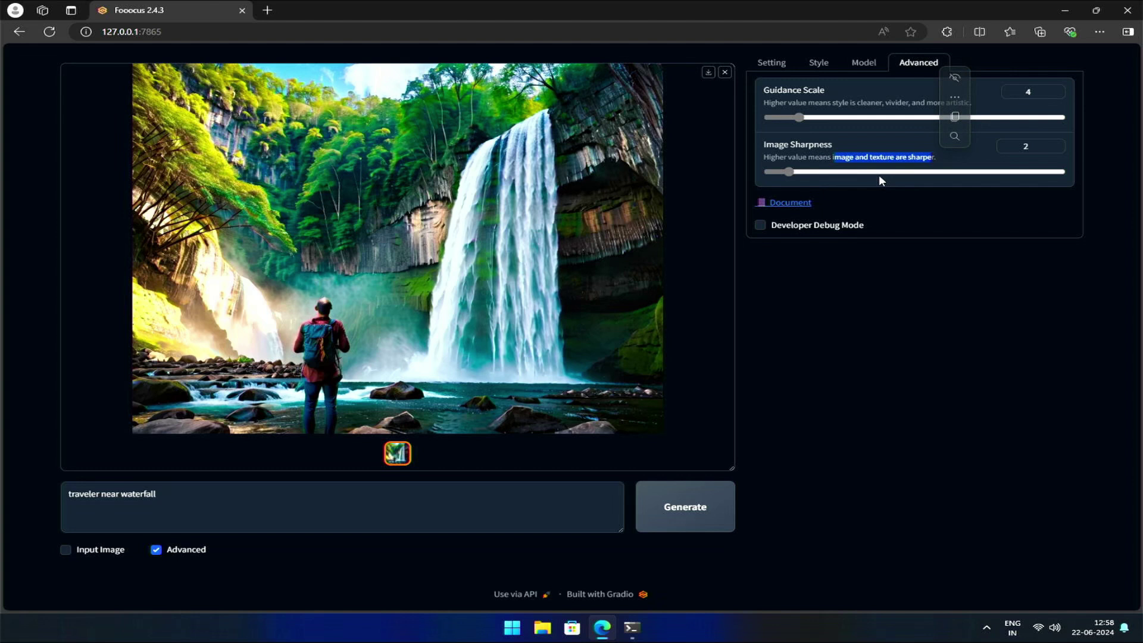
click(827, 171)
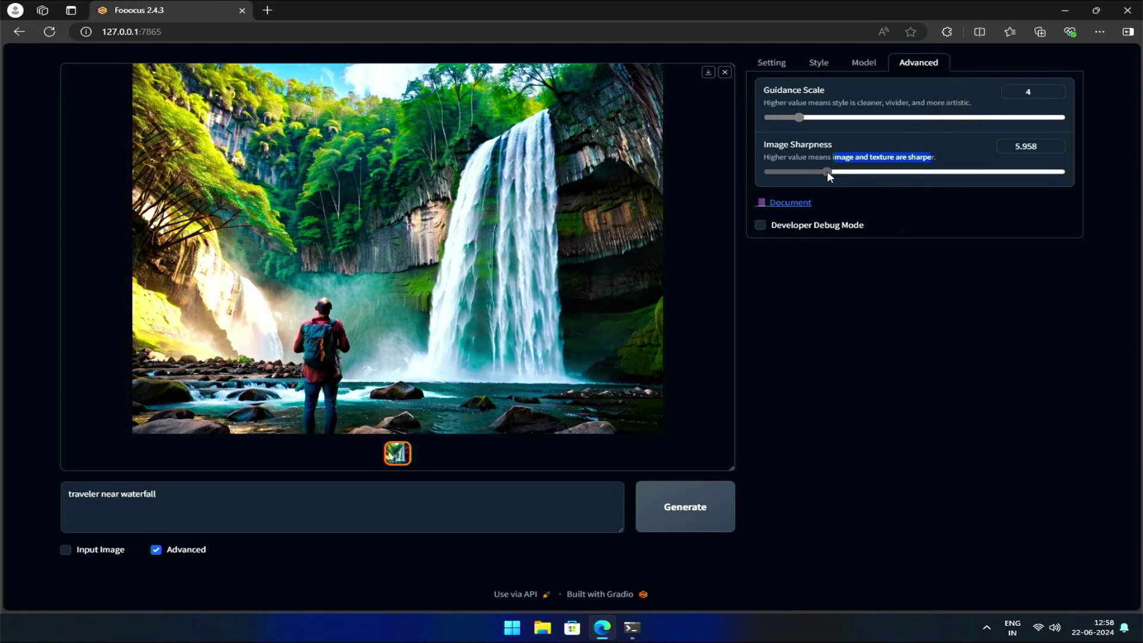
click(661, 519)
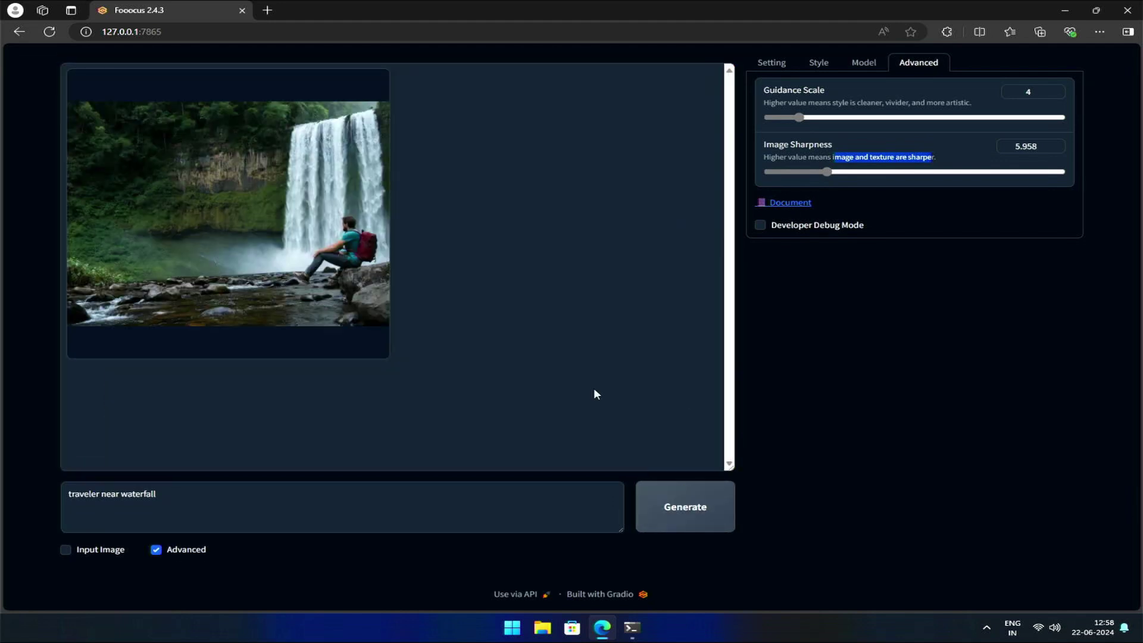
click(340, 290)
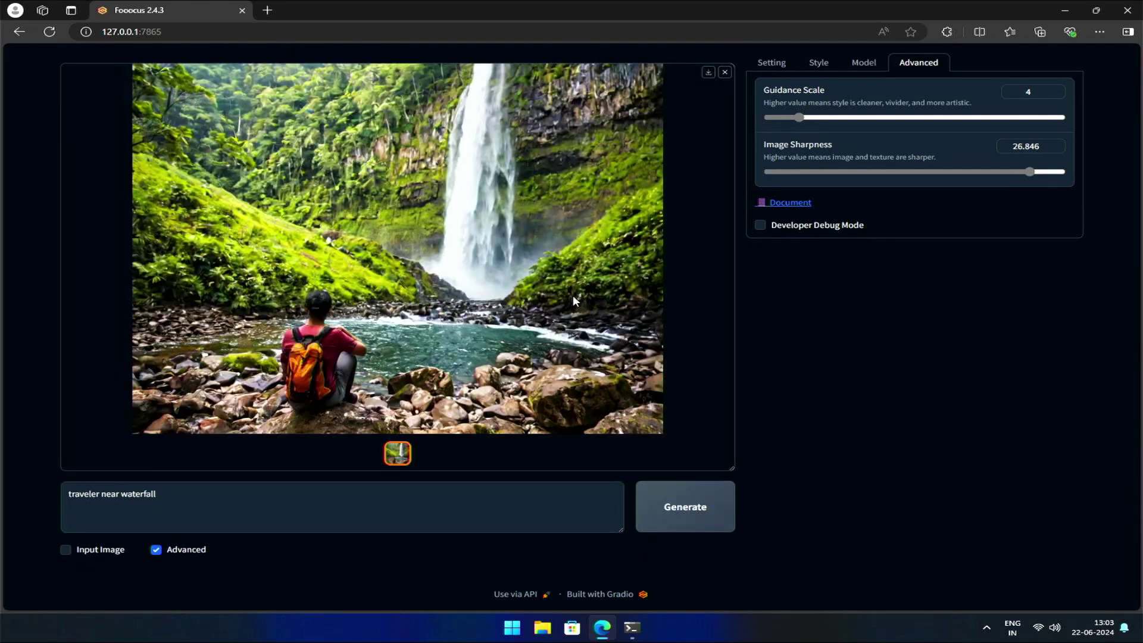
- Review the previous sharp image, then replace Fooocus V2 and Fooocus Sharp with the SAI Anime style
click(574, 300)
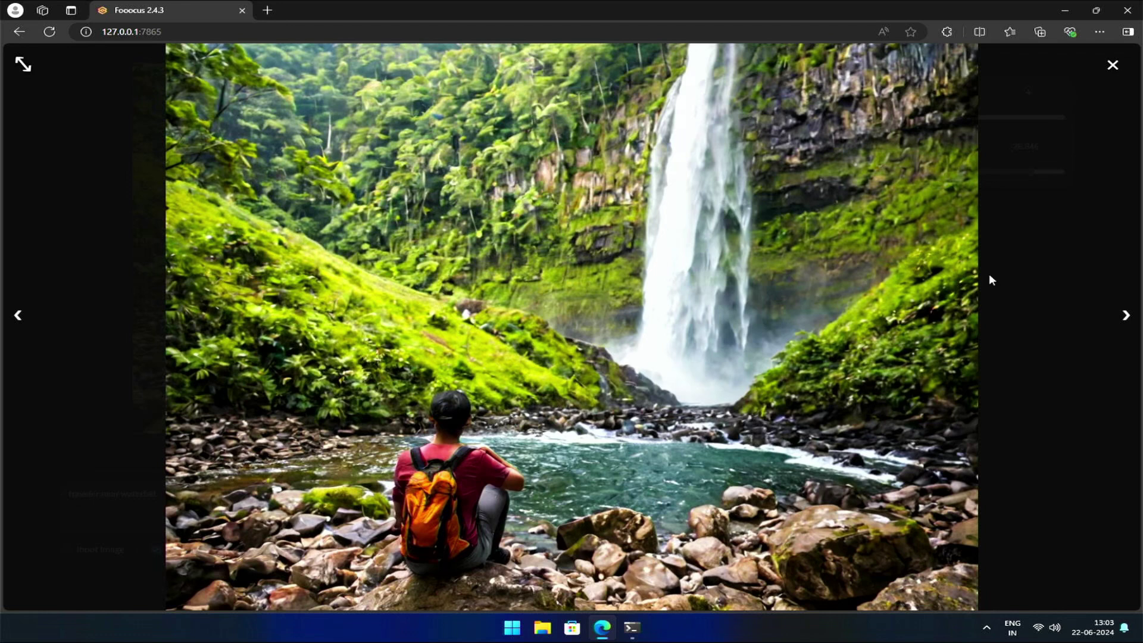
click(1112, 65)
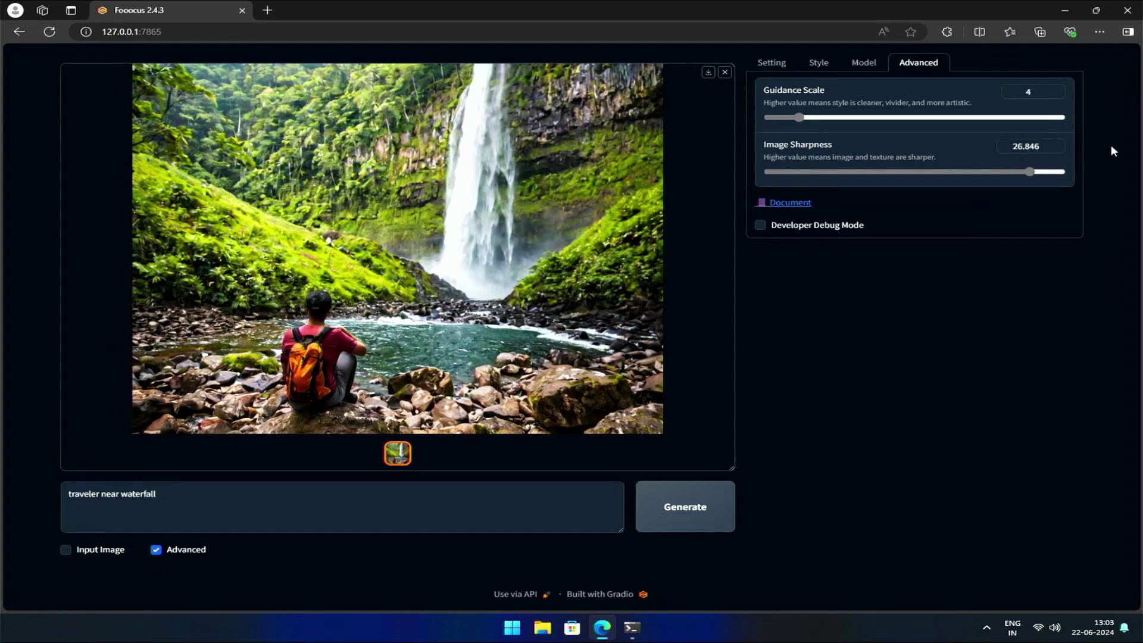
click(820, 64)
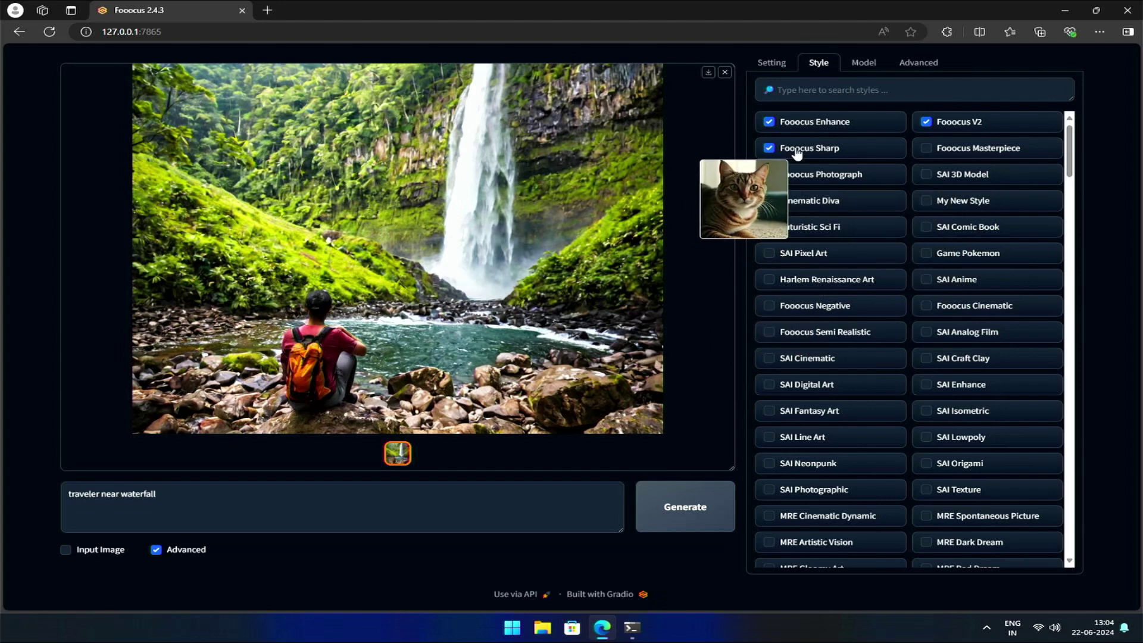
click(797, 150)
click(930, 122)
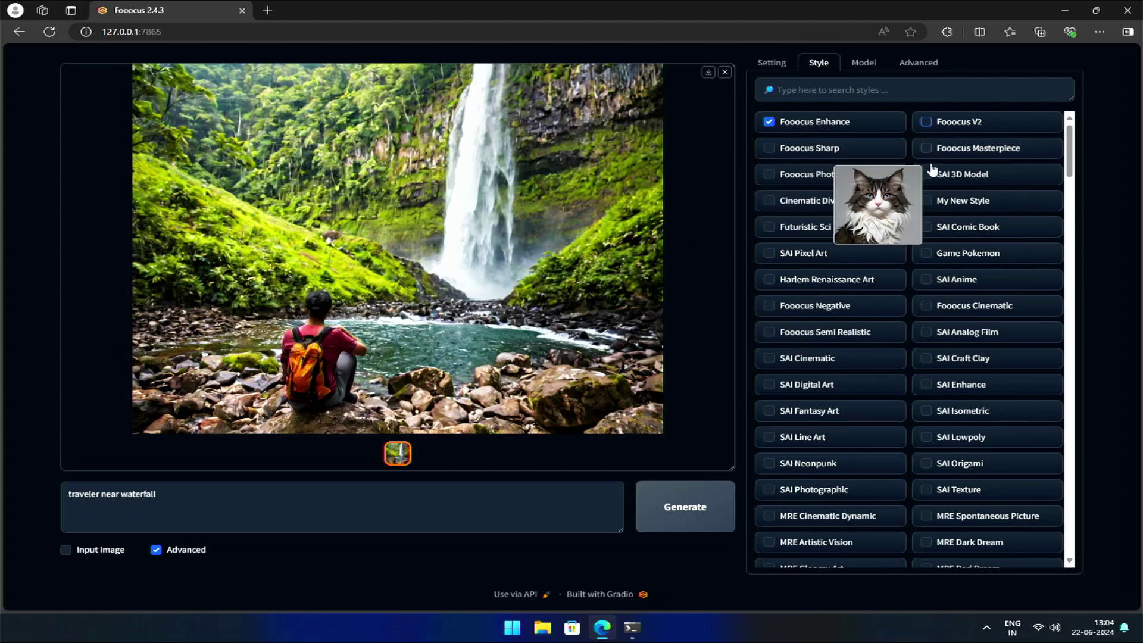
click(932, 283)
- With guidance 6 and sharpness 9, generate the anime waterfall image and view it full screen
click(923, 64)
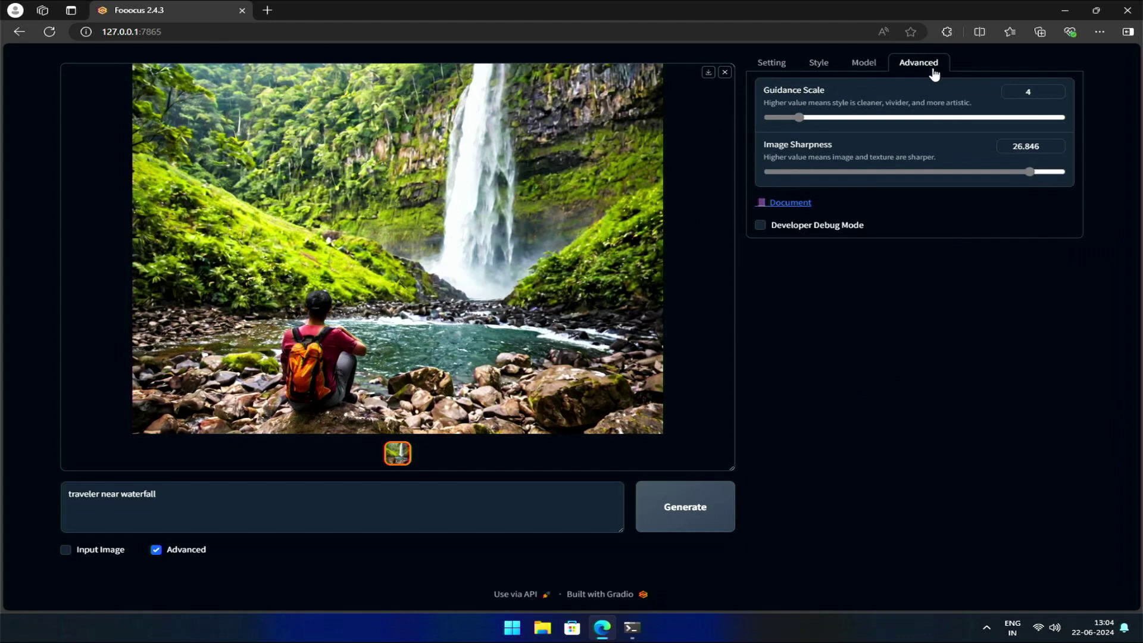
click(921, 171)
click(717, 491)
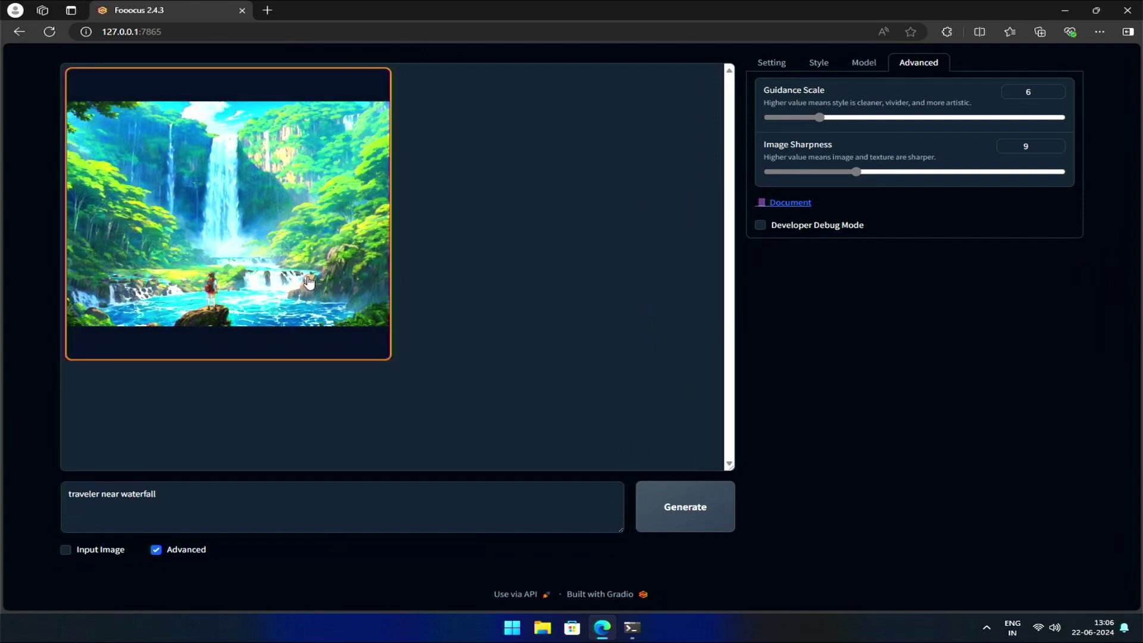
click(305, 281)
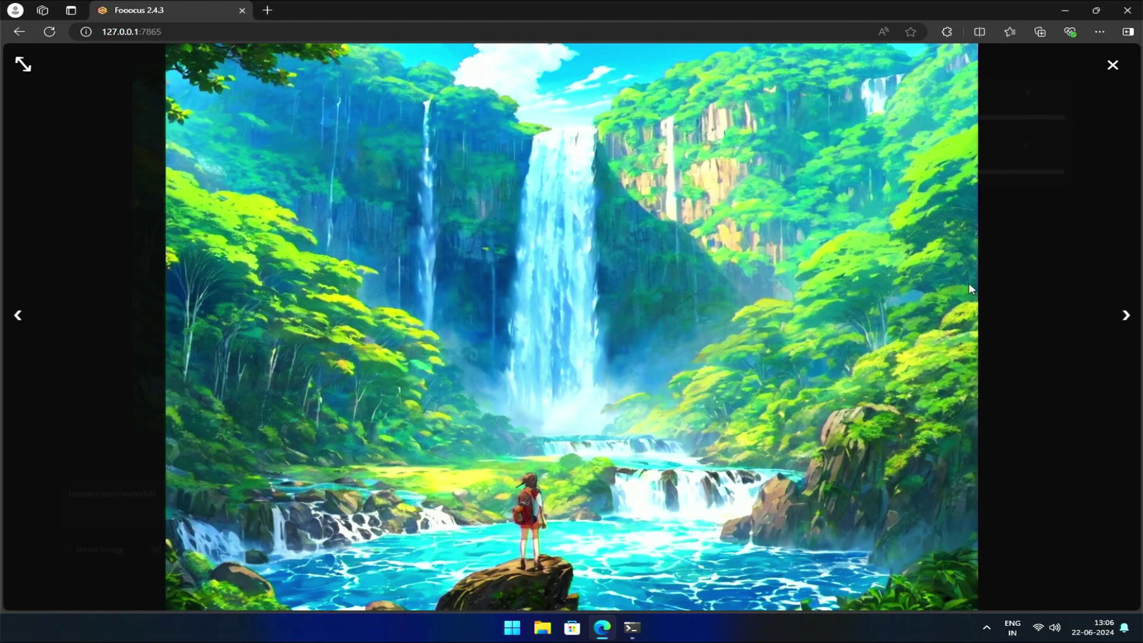
click(1113, 65)
- Swap the SAI Anime style for SAI Cinematic
click(817, 63)
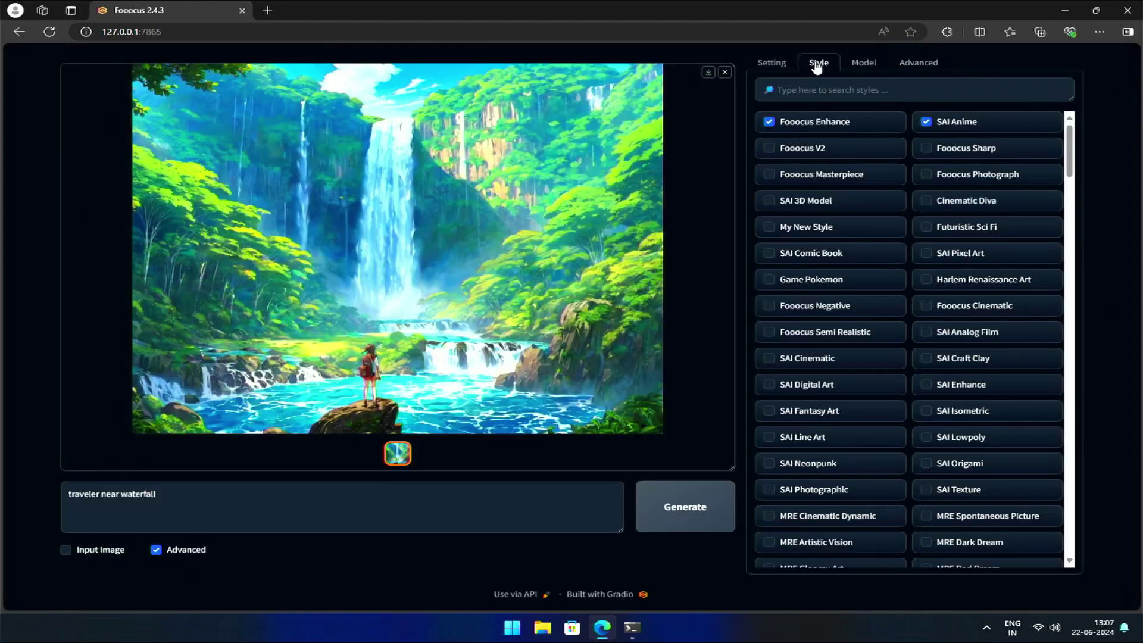
click(941, 126)
click(769, 359)
- Generate the cinematic traveler-near-waterfall image and inspect it full screen
click(705, 512)
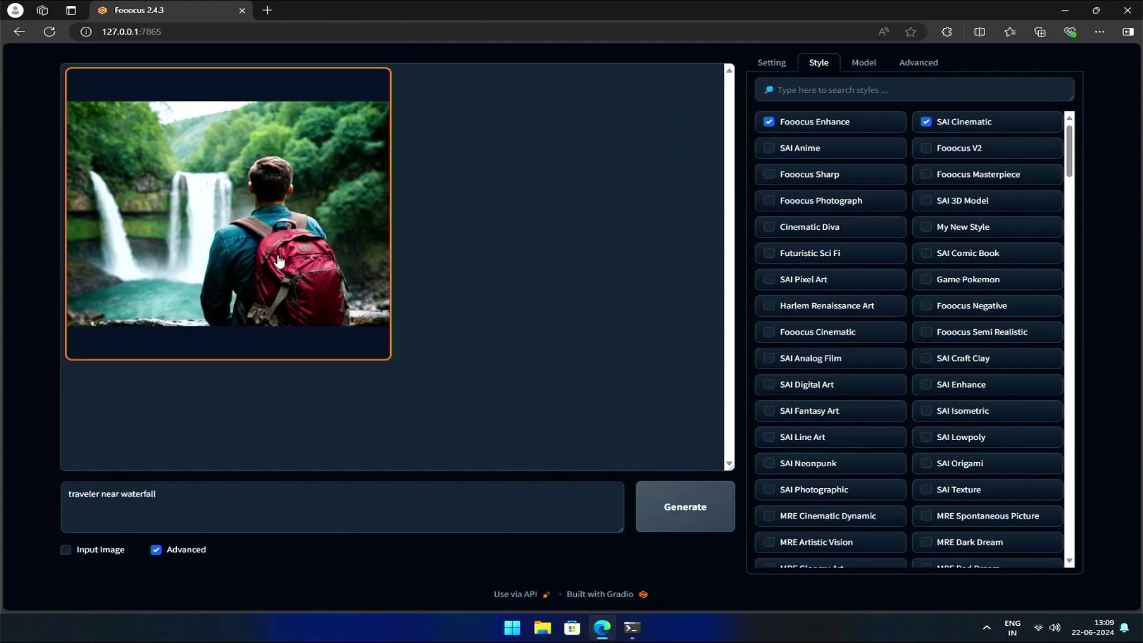
click(366, 302)
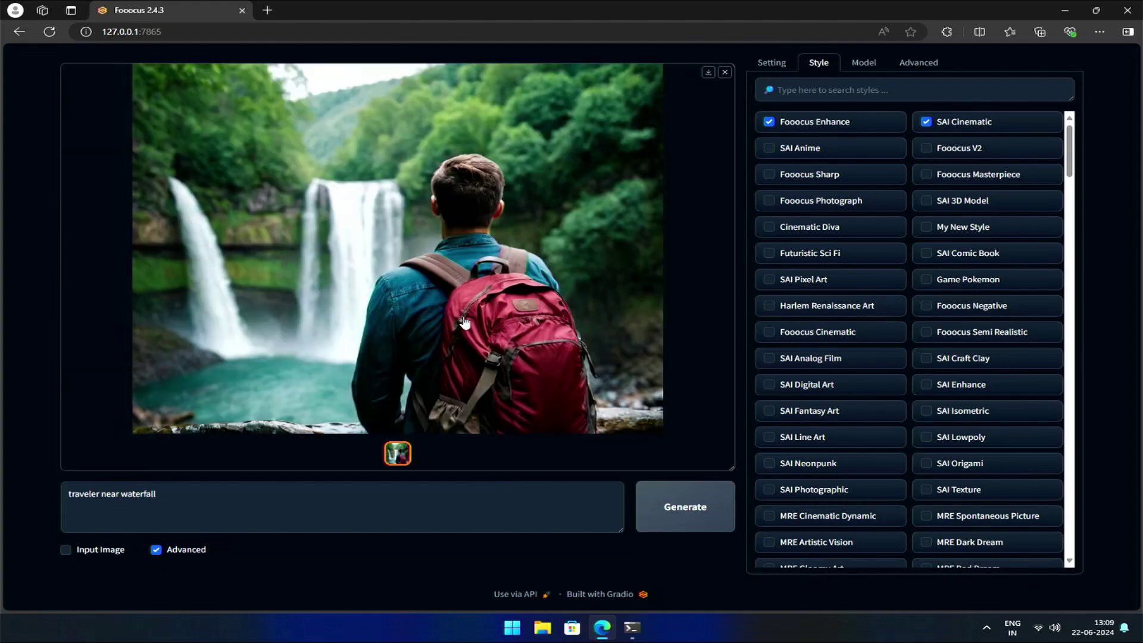
click(476, 325)
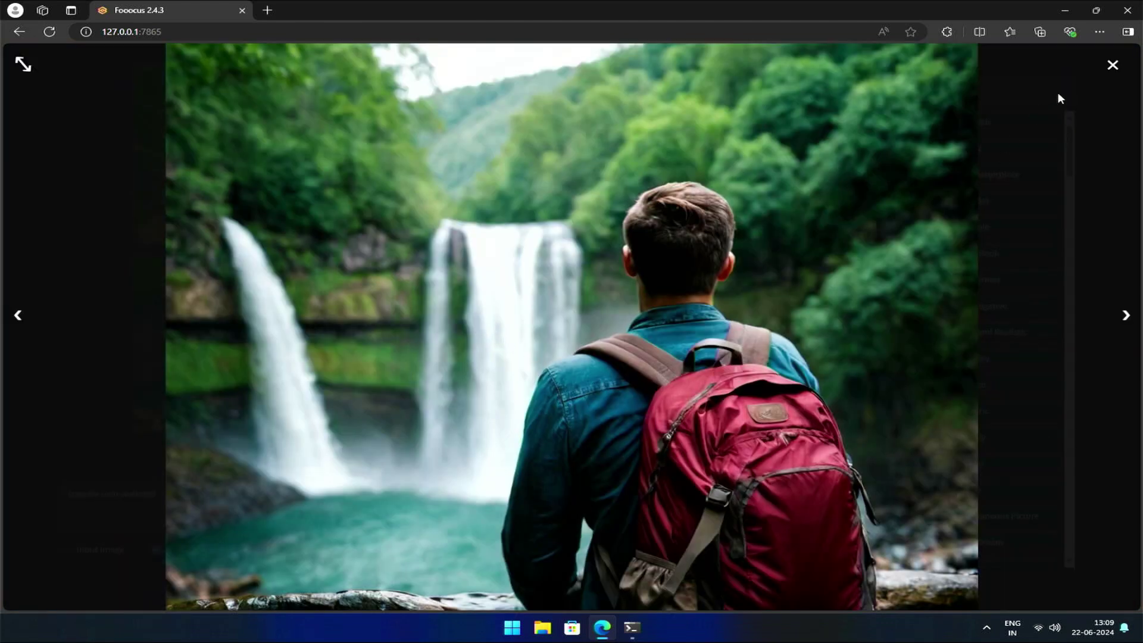
click(1124, 71)
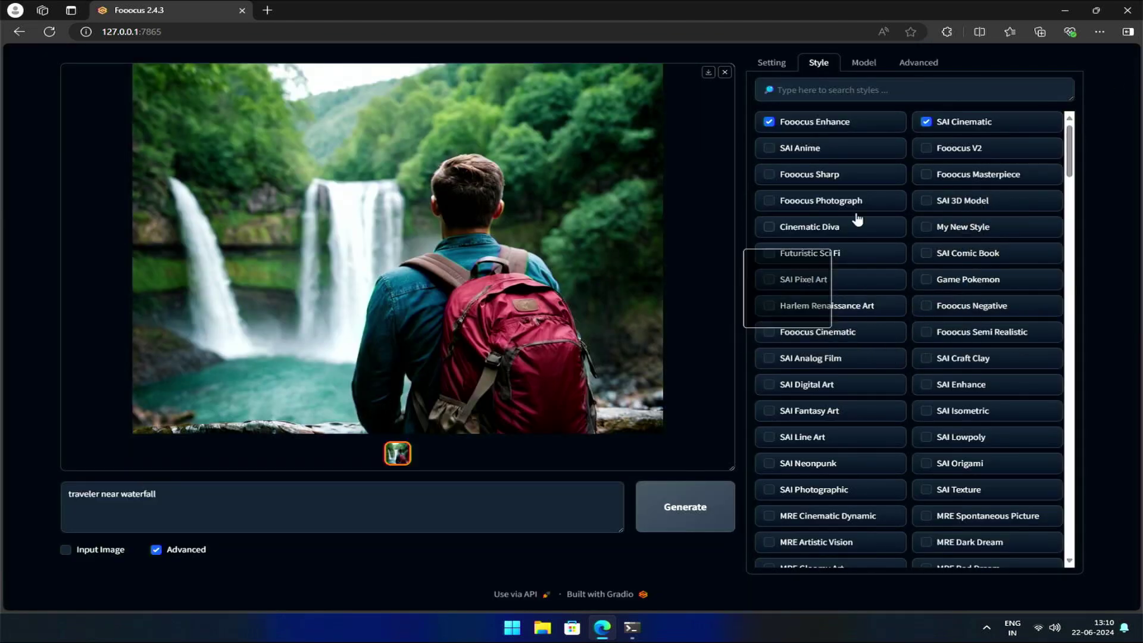